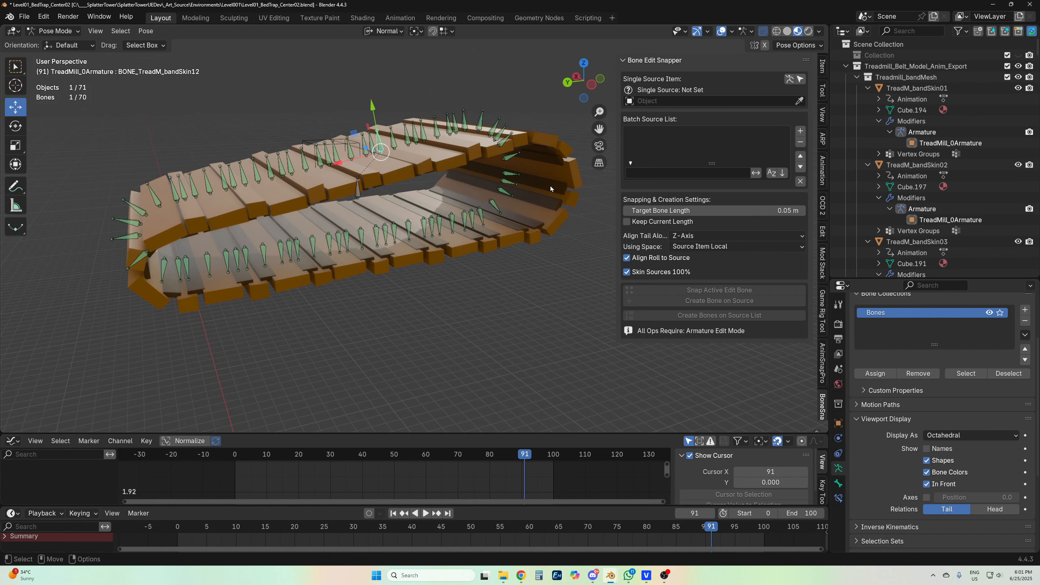
Step: Play the treadmill belt animation and examine the moving treads and their bones from several angles
middle_drag(339, 177, 381, 181)
scroll(368, 180, up, 4)
scroll(369, 179, down, 2)
scroll(369, 179, down, 2)
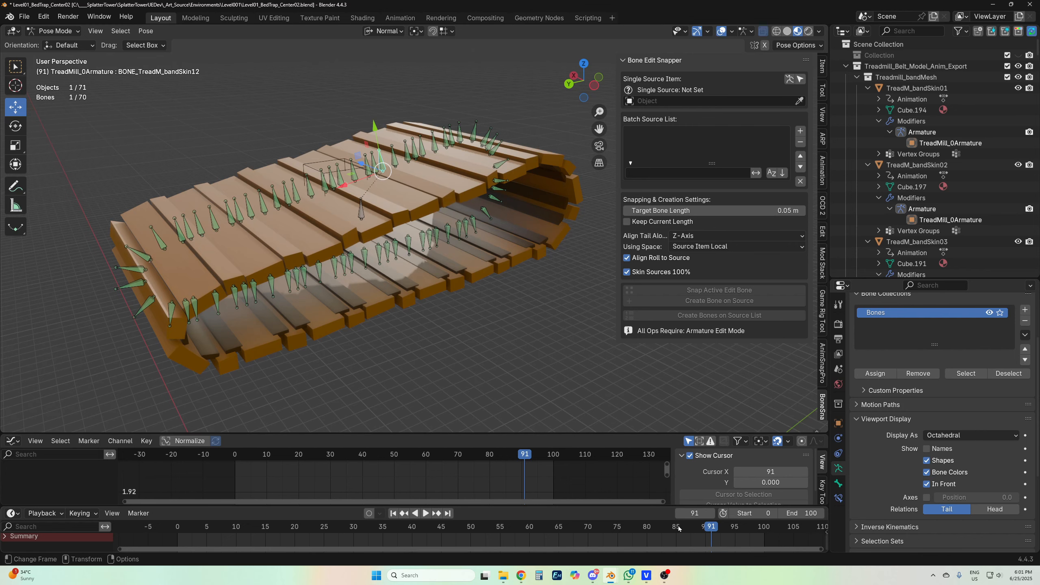
key(space)
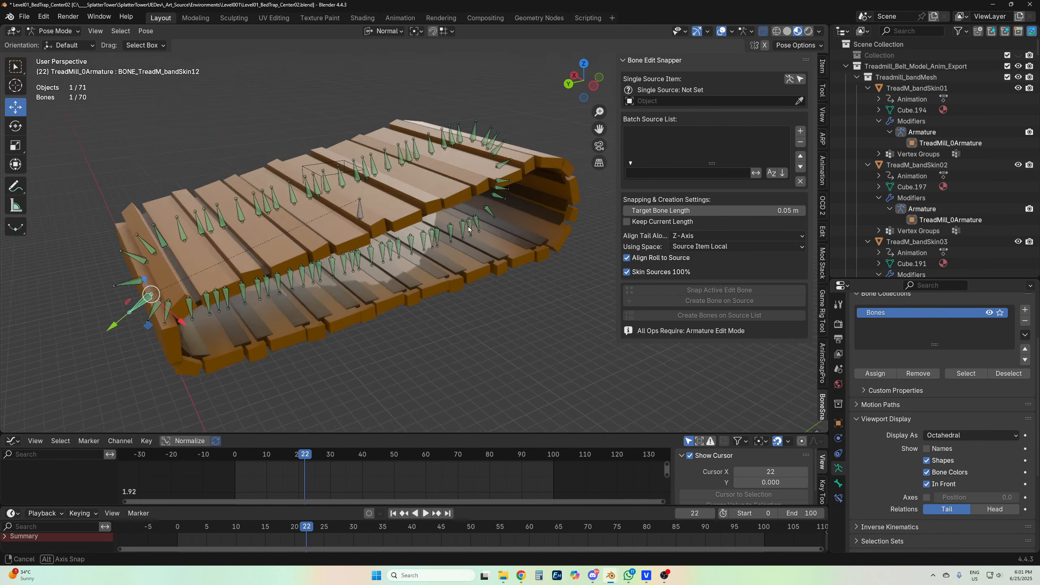
middle_drag(364, 164, 450, 177)
key(space)
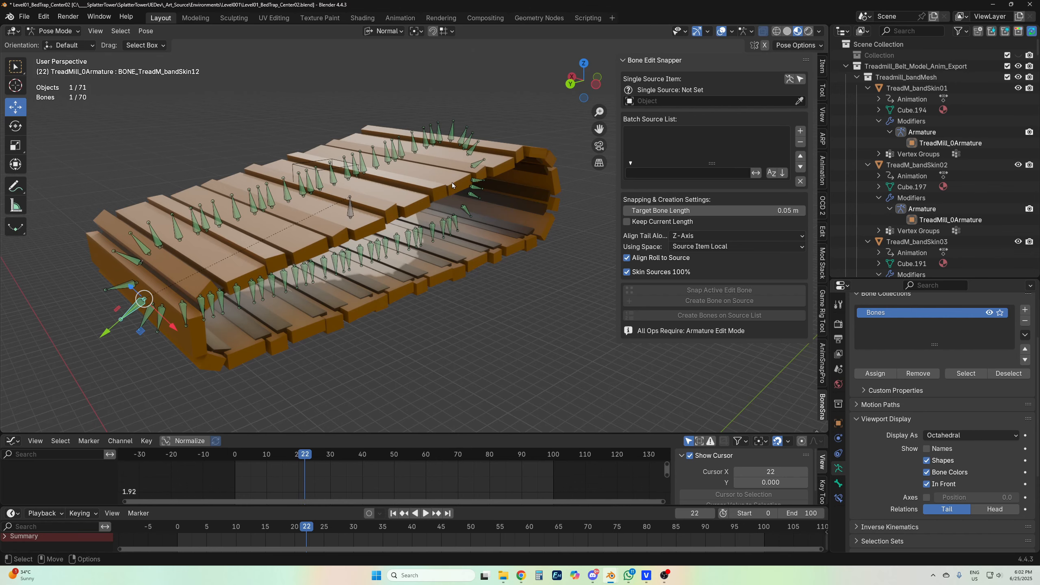
shift+middle_drag(452, 182, 458, 188)
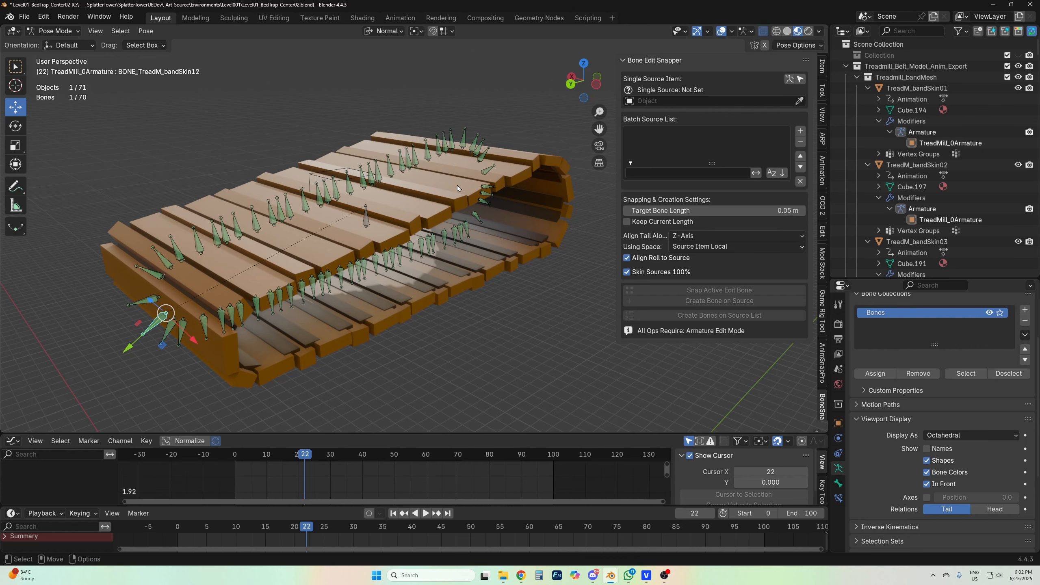
Step: Open the recent file Level01_BedTrap_Center01.blend without saving the changes to the current file
click(24, 16)
mouse_move(64, 50)
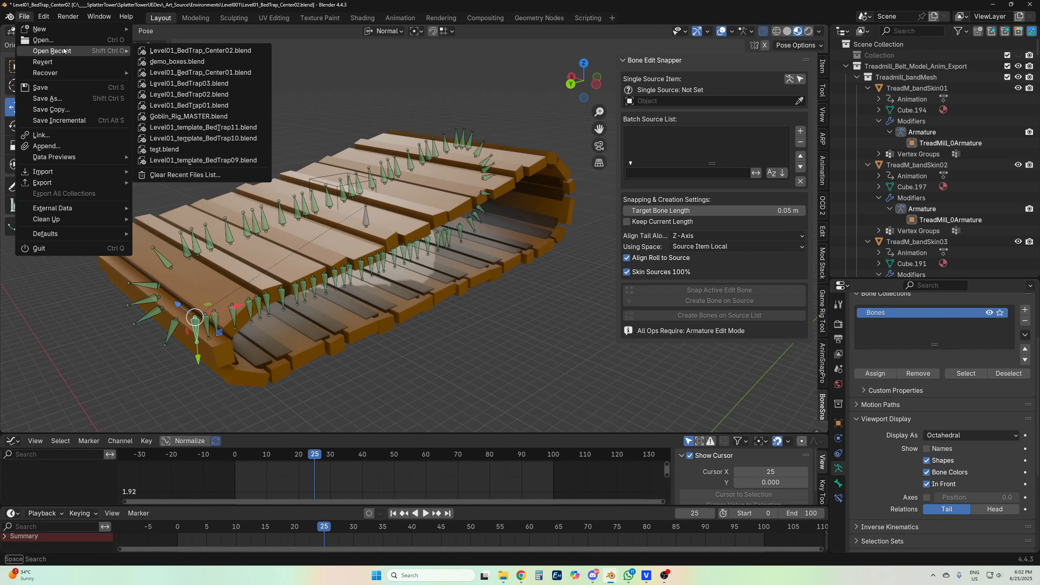
click(196, 72)
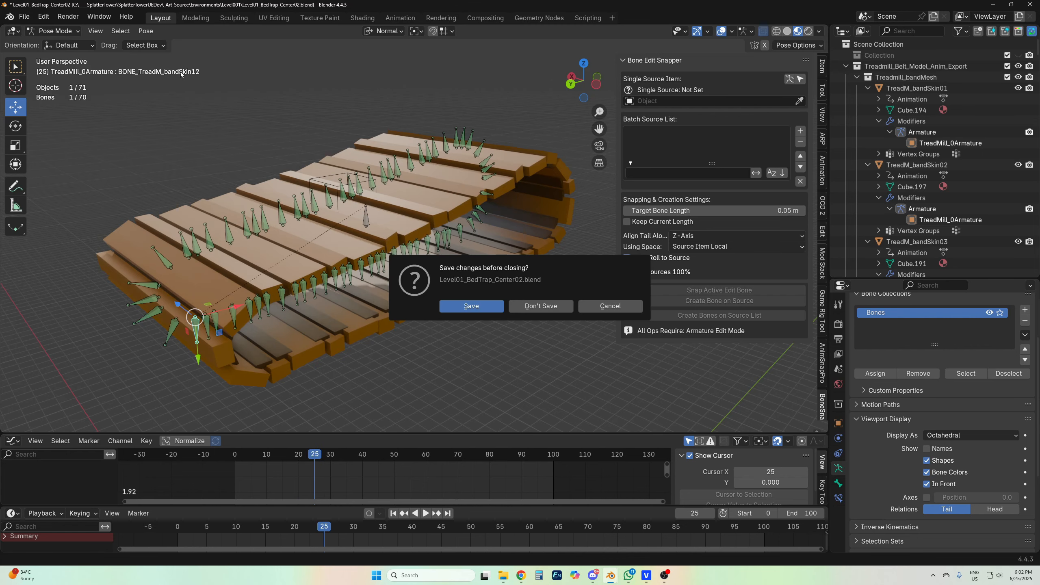
click(545, 306)
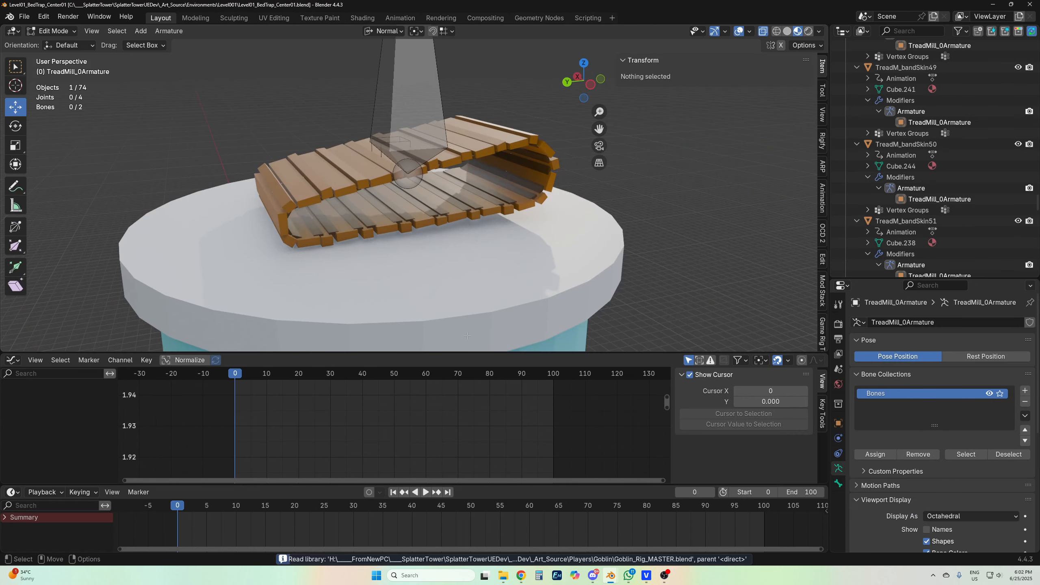
Step: Enlarge the 3D viewport over the treadmill and display the Bone Edit Snapper settings
mouse_move(505, 205)
alt+mouse_down()
mouse_move(469, 202)
mouse_move(502, 200)
alt+mouse_up()
scroll(469, 202, up, 2)
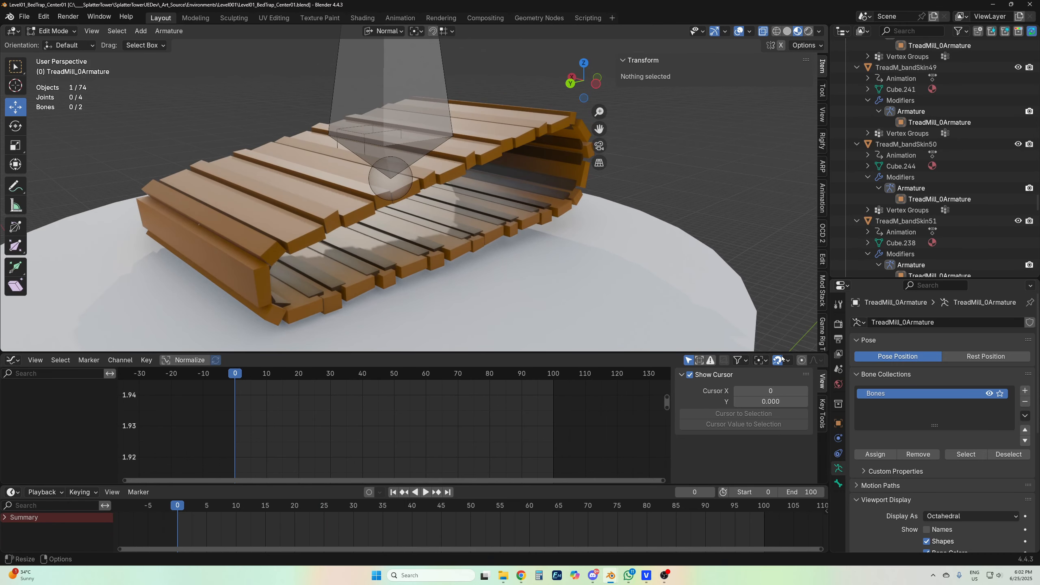
drag(782, 352, 789, 426)
click(822, 423)
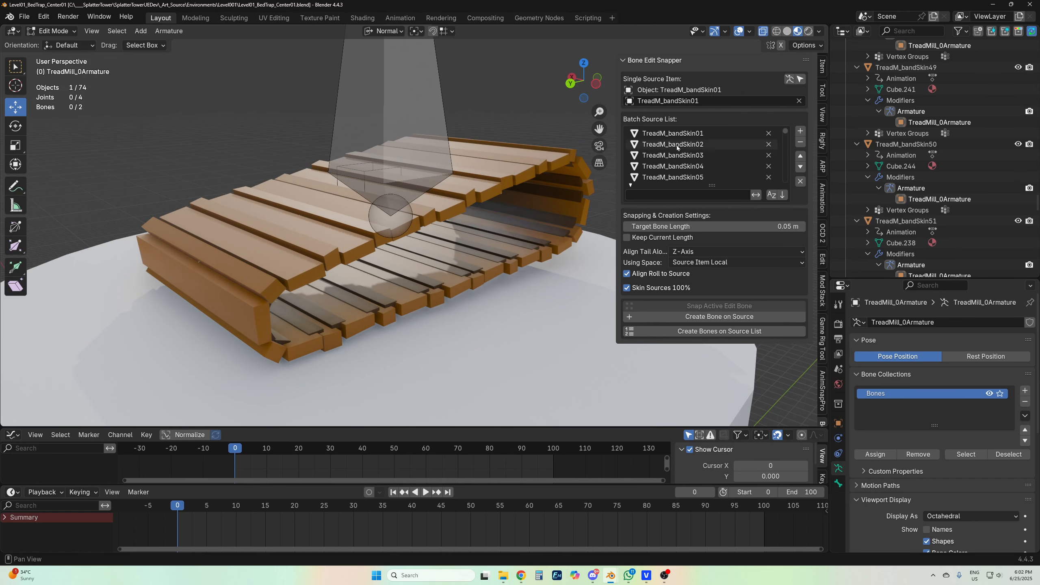
Step: Review the batch source list of TreadM_bandSkin meshes and create skinned bones on the whole list in TreadMill_0Armature
scroll(487, 159, down, 2)
alt+middle_drag(486, 159, 485, 171)
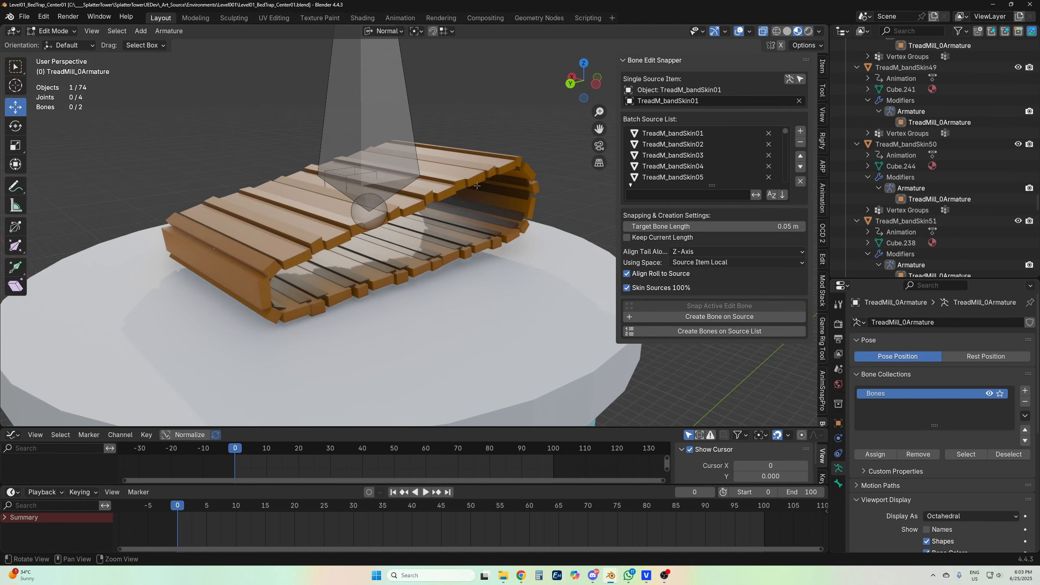
scroll(701, 150, down, 20)
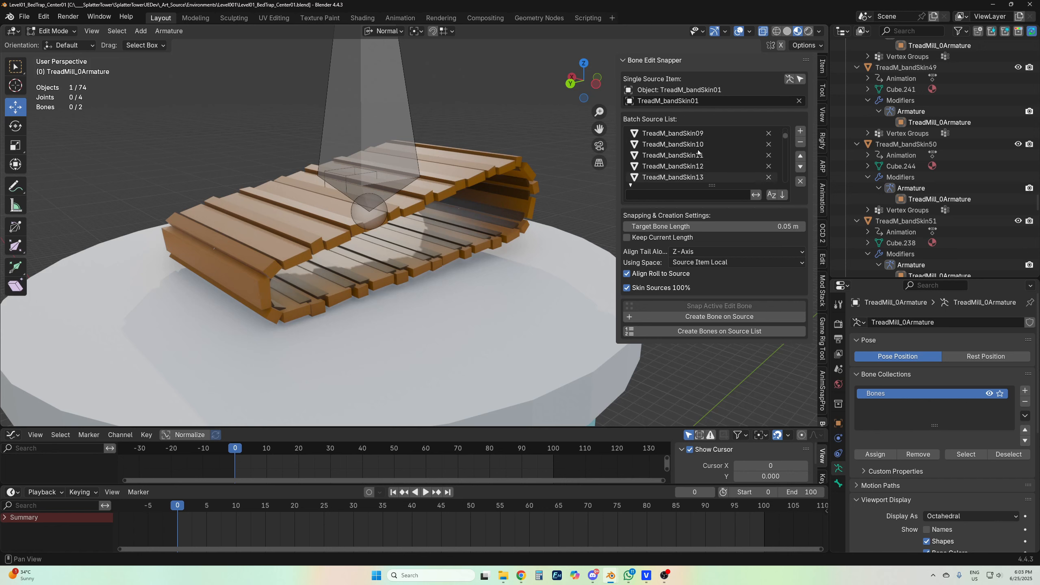
scroll(700, 150, down, 16)
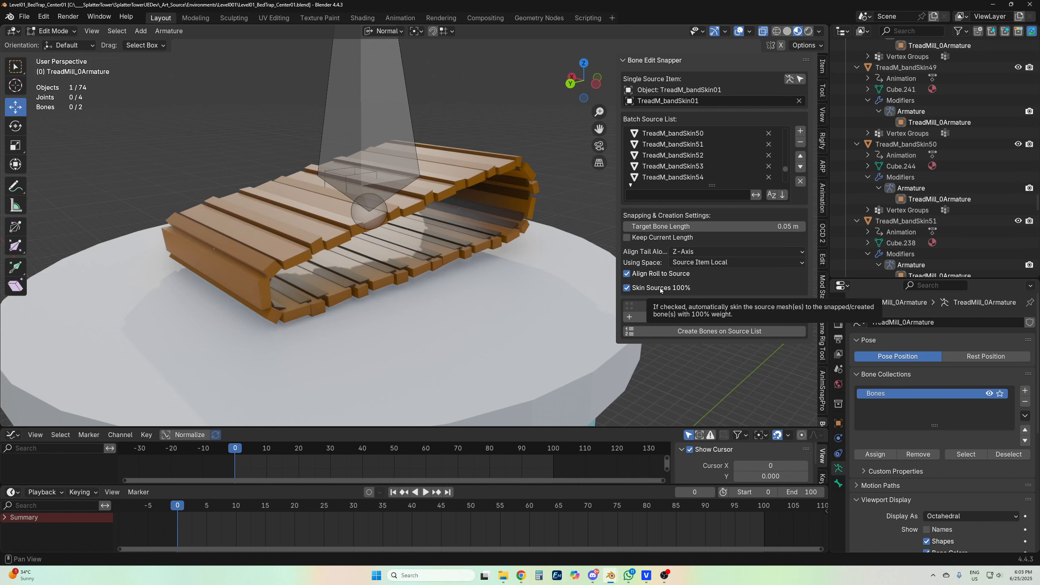
click(375, 94)
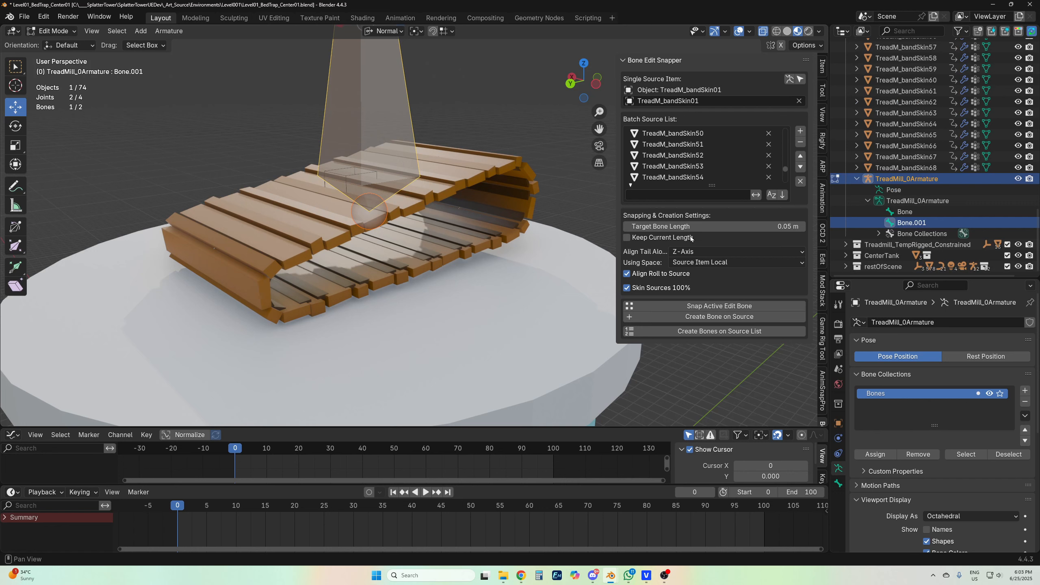
click(723, 336)
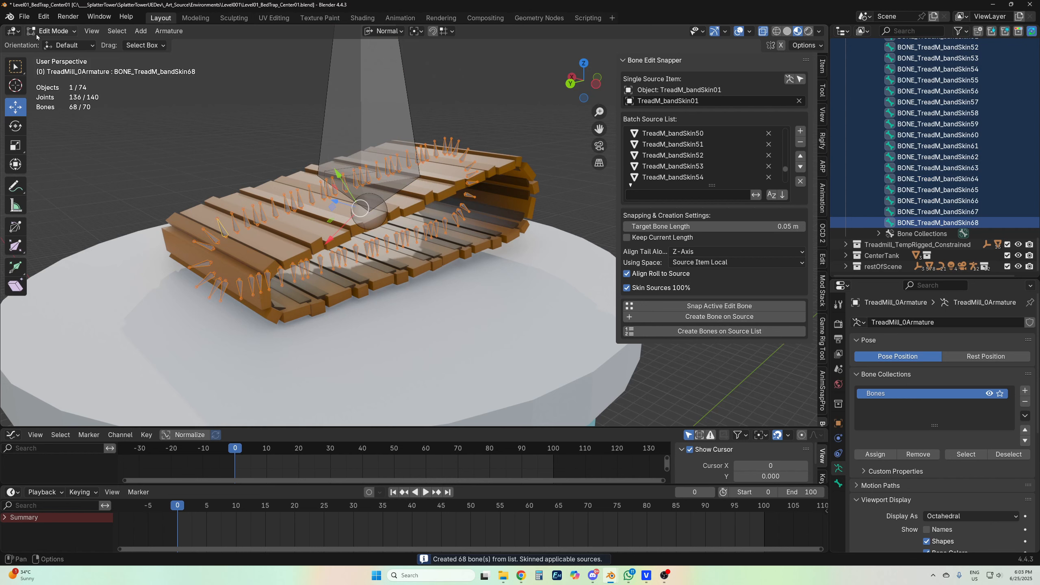
Step: Switch the armature to Pose Mode and test-move individual tread bones such as BONE_TreadM_bandSkin08, undoing the moves
click(58, 32)
click(63, 67)
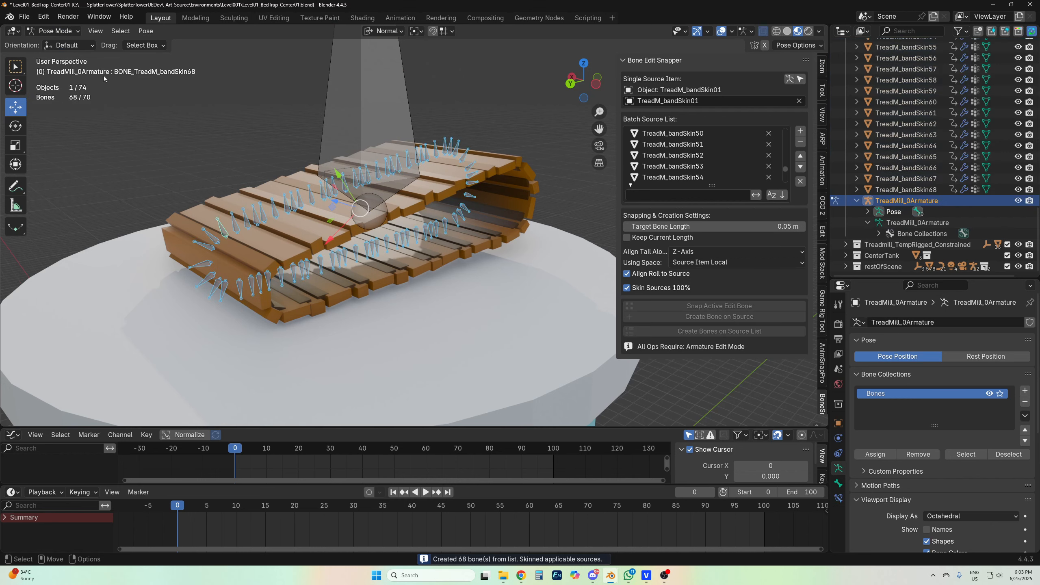
click(304, 201)
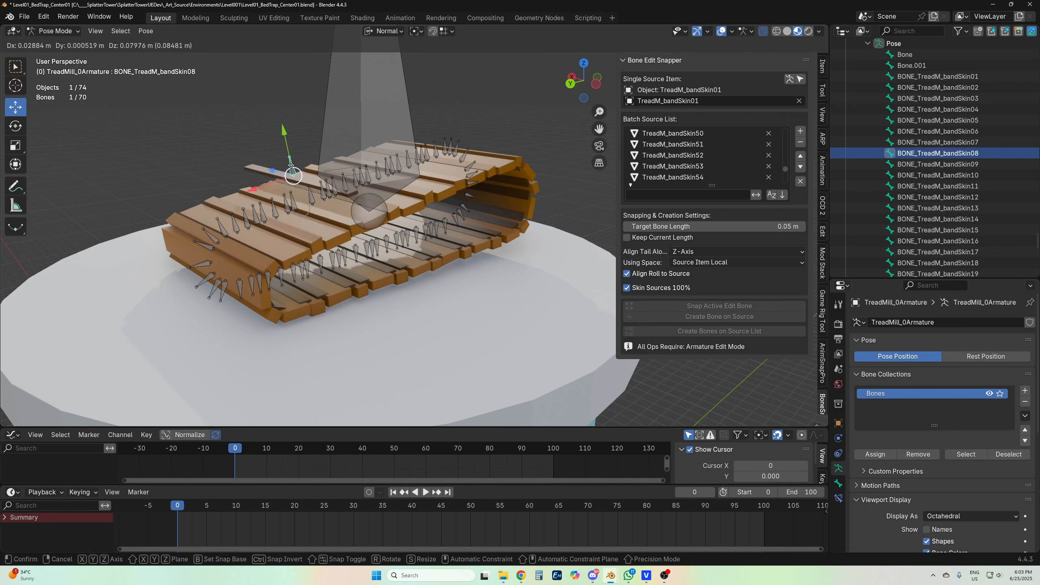
click(262, 212)
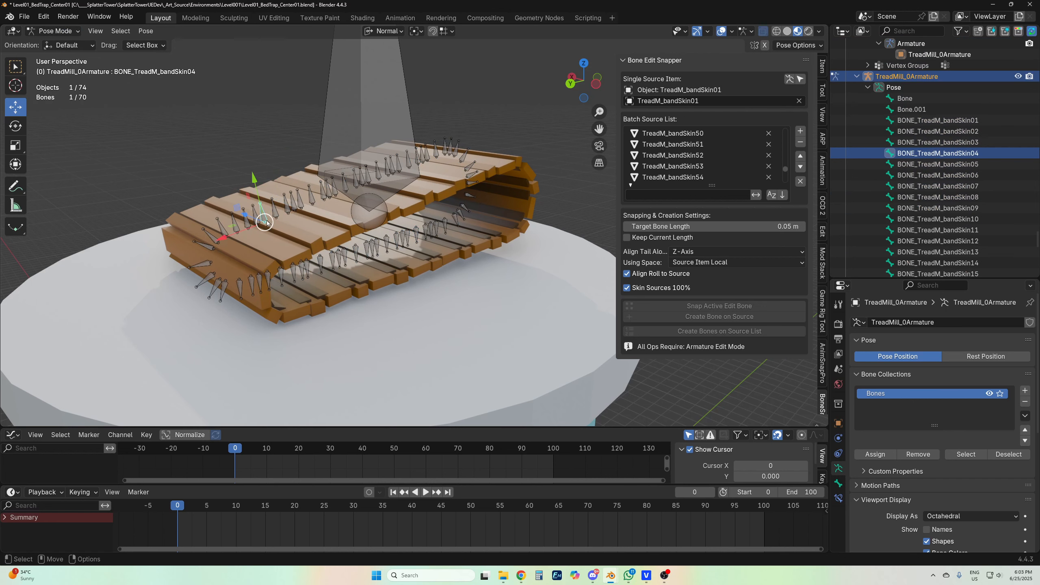
drag(265, 222, 251, 185)
key(ctrl+z)
click(300, 211)
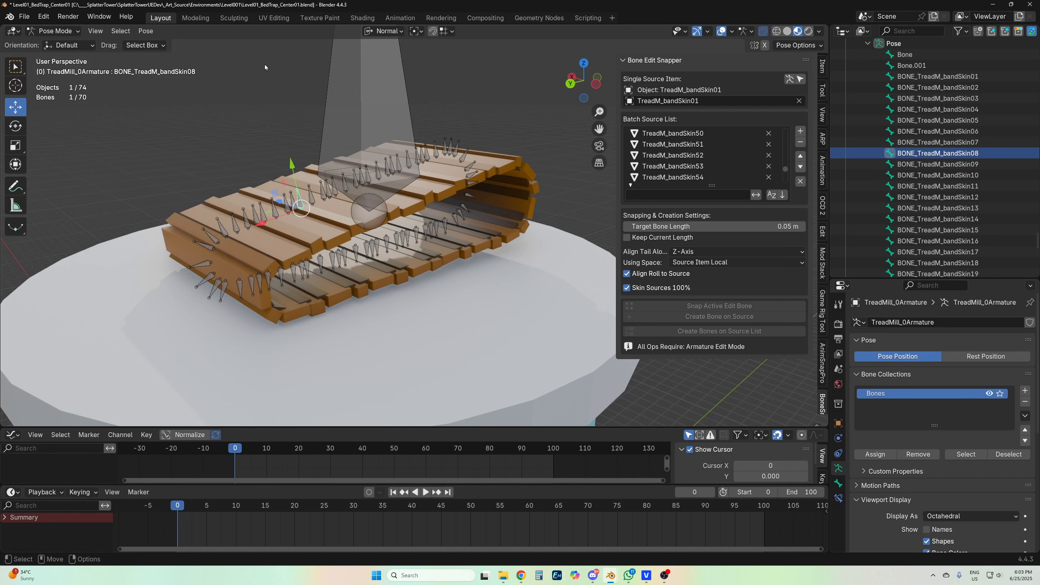
Step: Open the recent file demo_boxes.blend
click(24, 17)
mouse_move(72, 53)
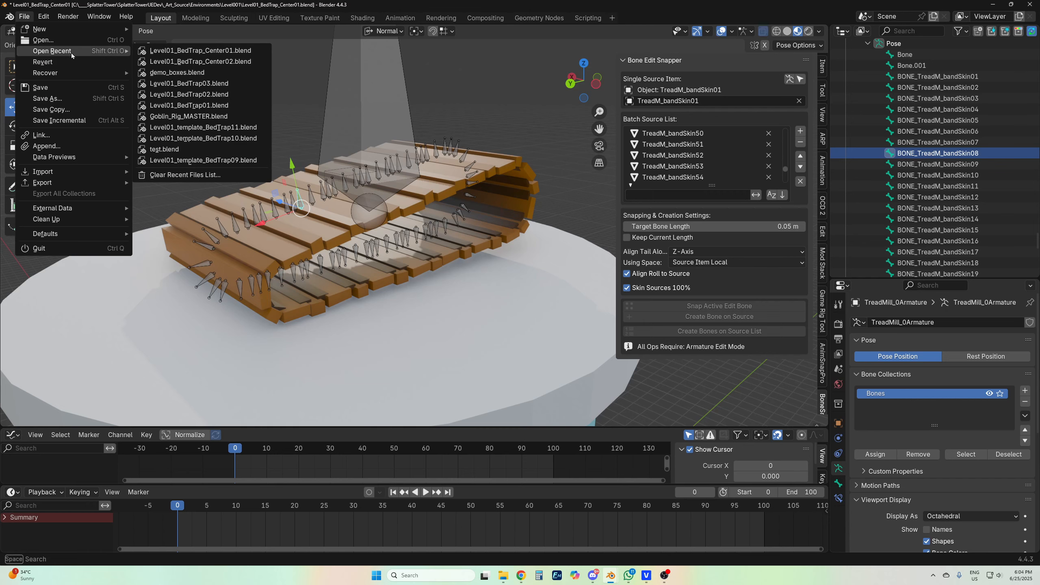
click(177, 72)
middle_drag(410, 197, 438, 208)
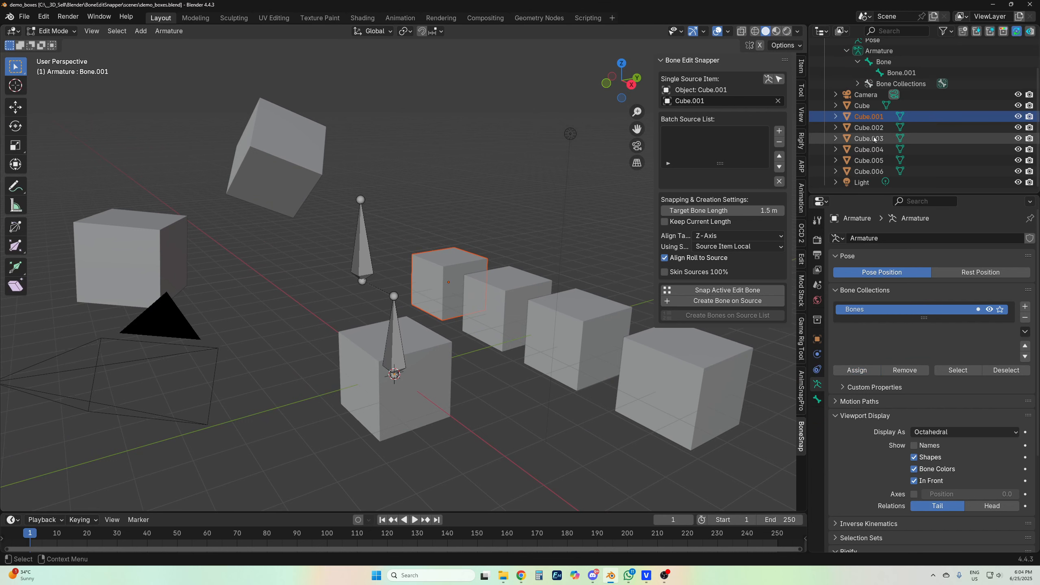
Step: Select the floating bone Bone.001, reassign Cube.001 as the single source item and snap the bone to it
click(361, 256)
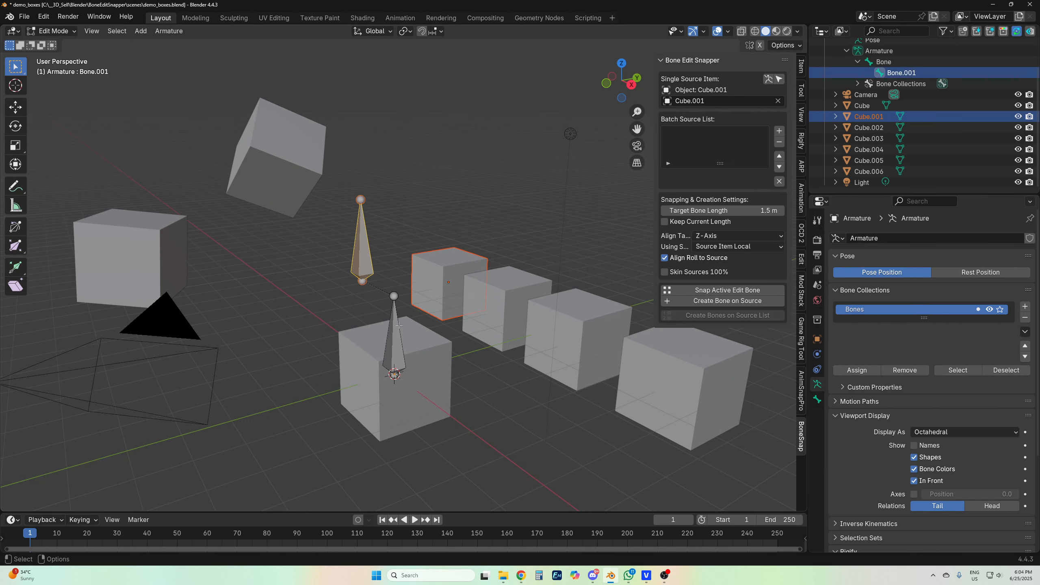
click(395, 343)
alt+drag(310, 124, 309, 131)
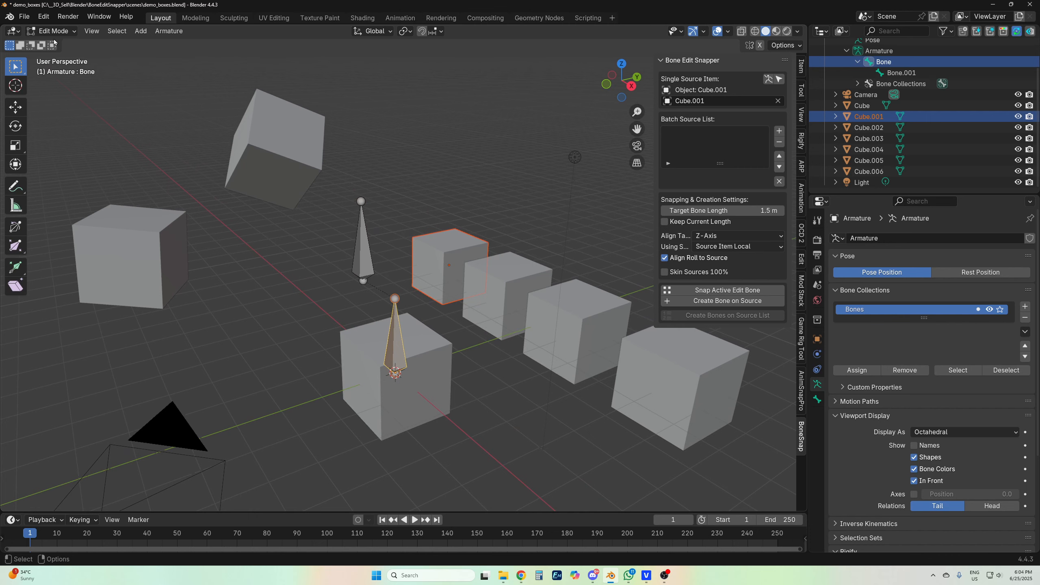
alt+middle_drag(426, 180, 385, 149)
alt+middle_drag(338, 283, 360, 323)
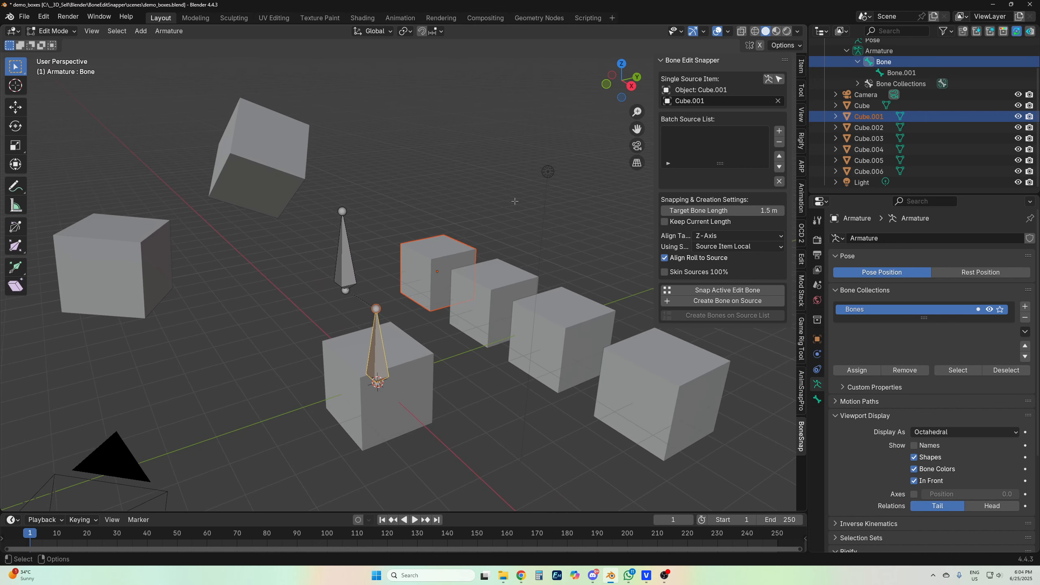
click(345, 256)
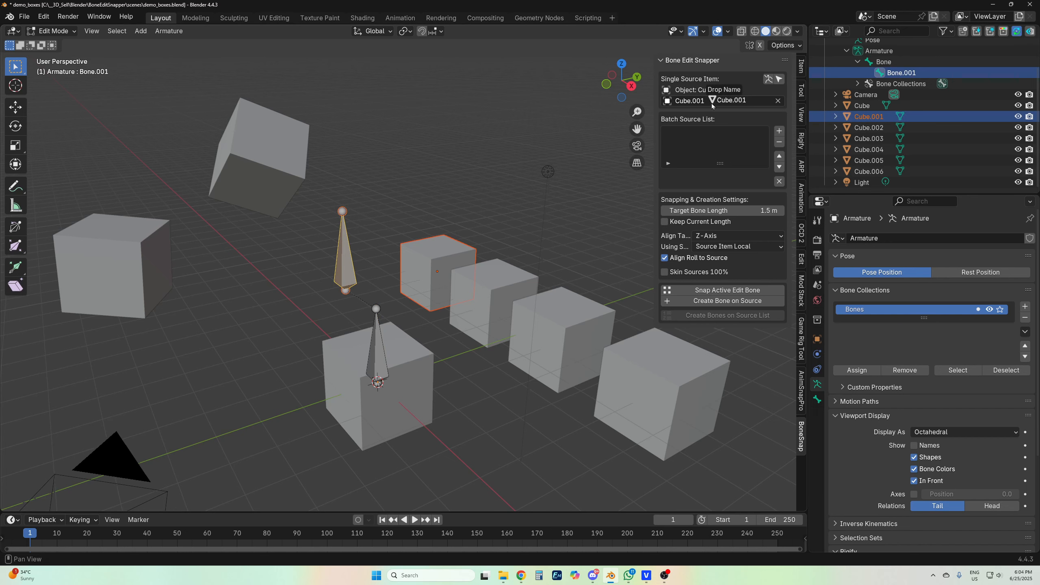
click(777, 101)
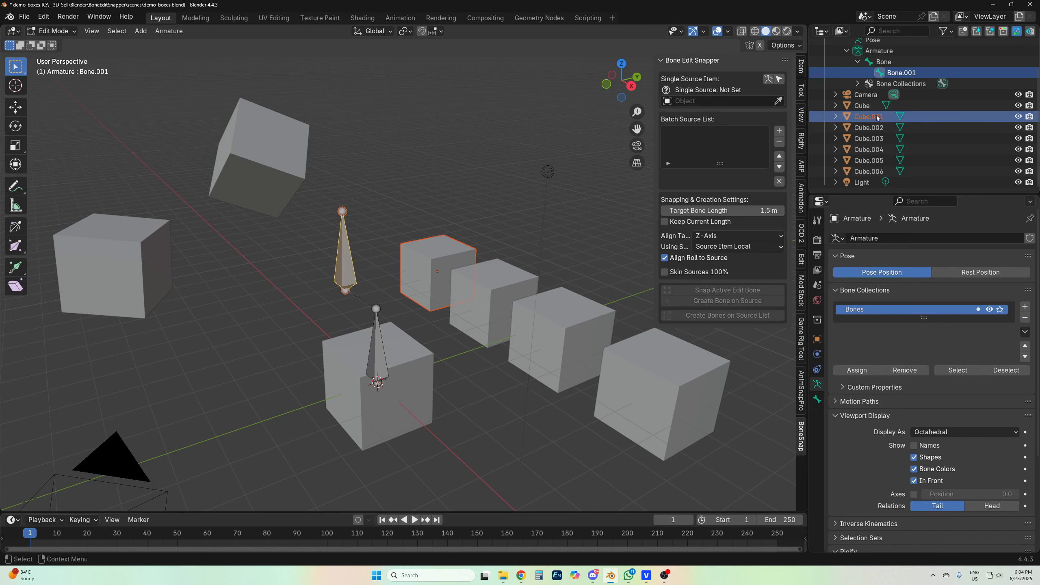
drag(876, 116, 712, 101)
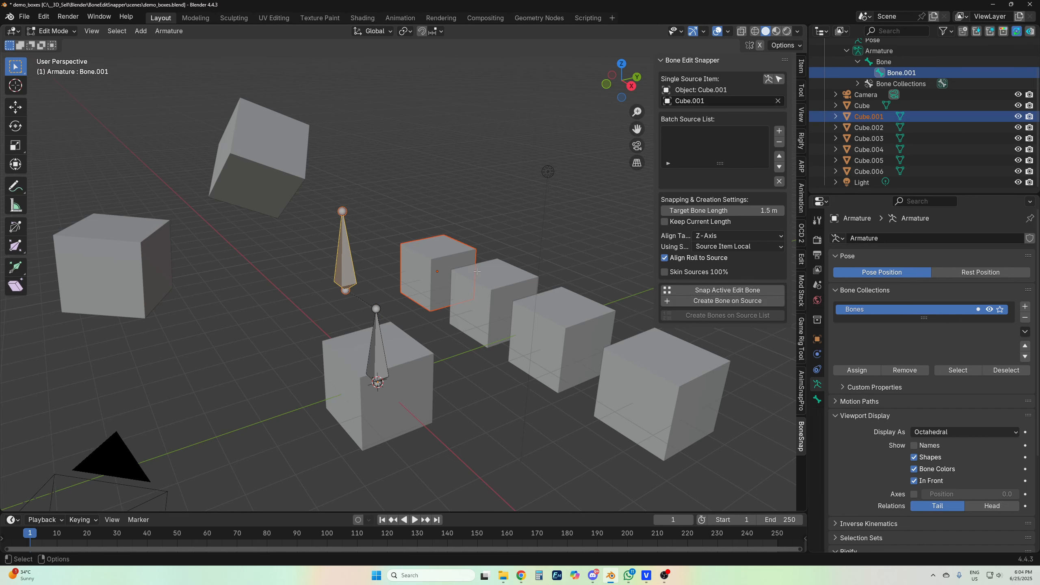
click(718, 289)
Step: Set the tail alignment to Y-Axis and snap Bone.001 to Cube.001 again
click(728, 237)
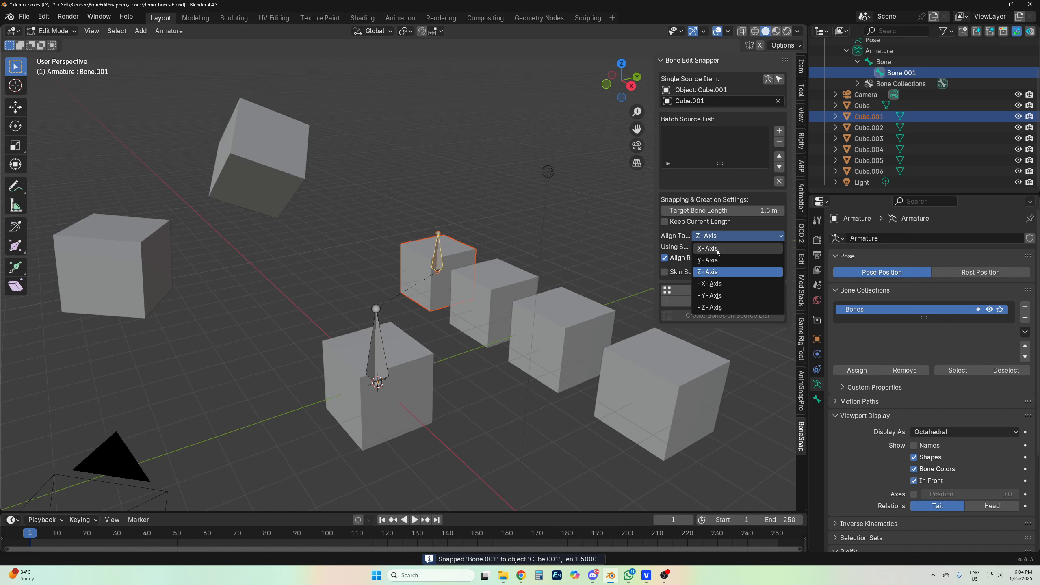
click(713, 262)
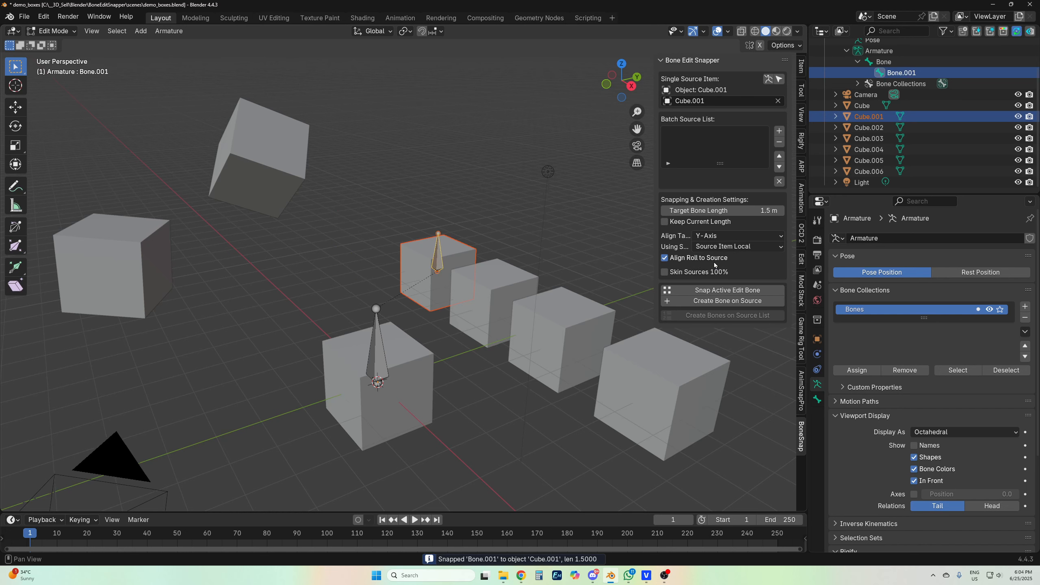
click(721, 291)
click(721, 291)
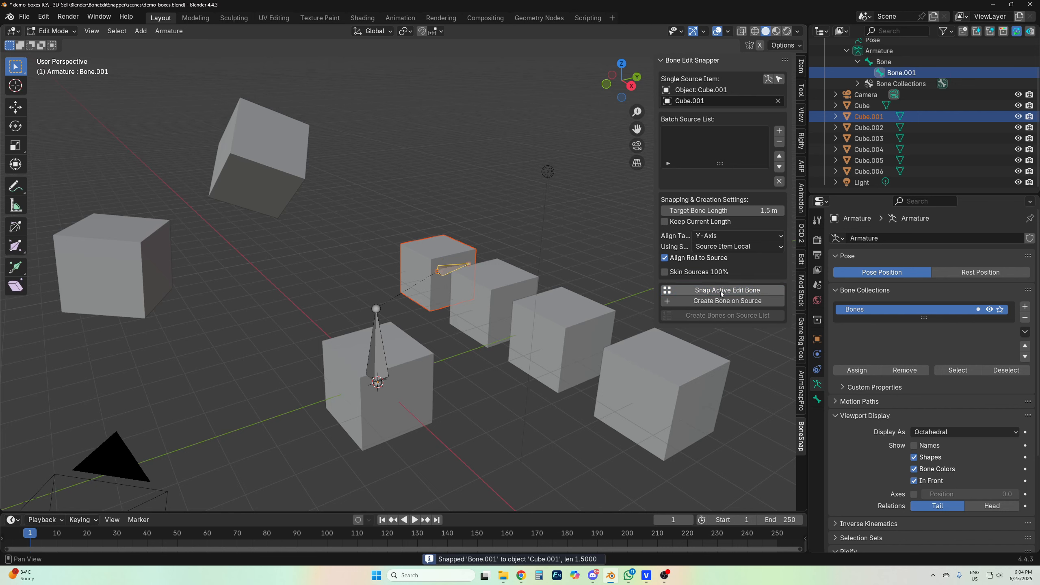
Step: Set the tail alignment to -Y-Axis and re-snap Bone.001 to Cube.001
click(720, 237)
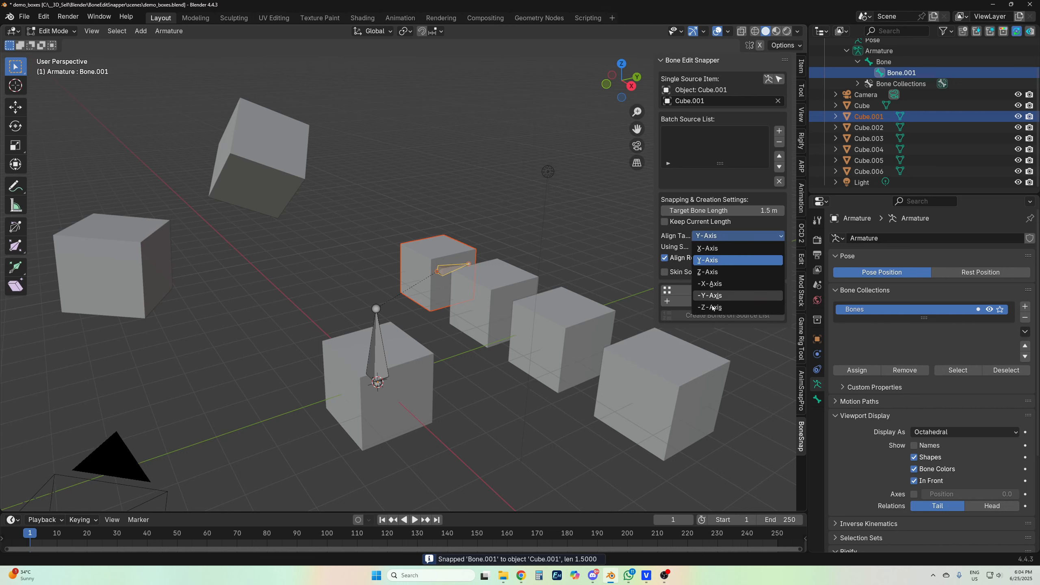
click(709, 297)
click(724, 290)
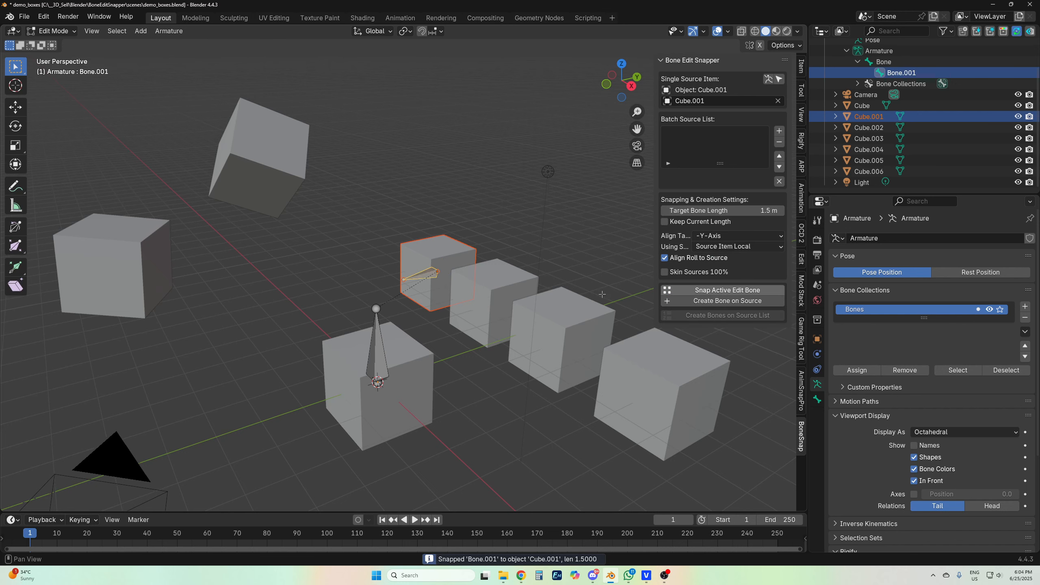
mouse_move(451, 246)
middle_down()
mouse_move(467, 232)
mouse_move(446, 262)
middle_up()
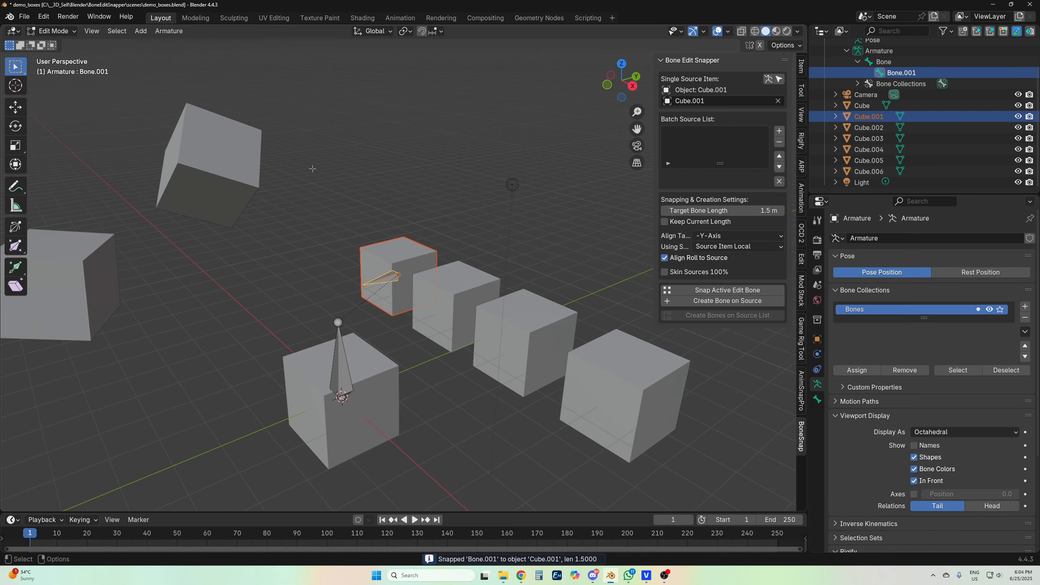
Step: Switch the armature to Pose Mode and activate the Move tool for the snapped bone
click(52, 31)
click(56, 67)
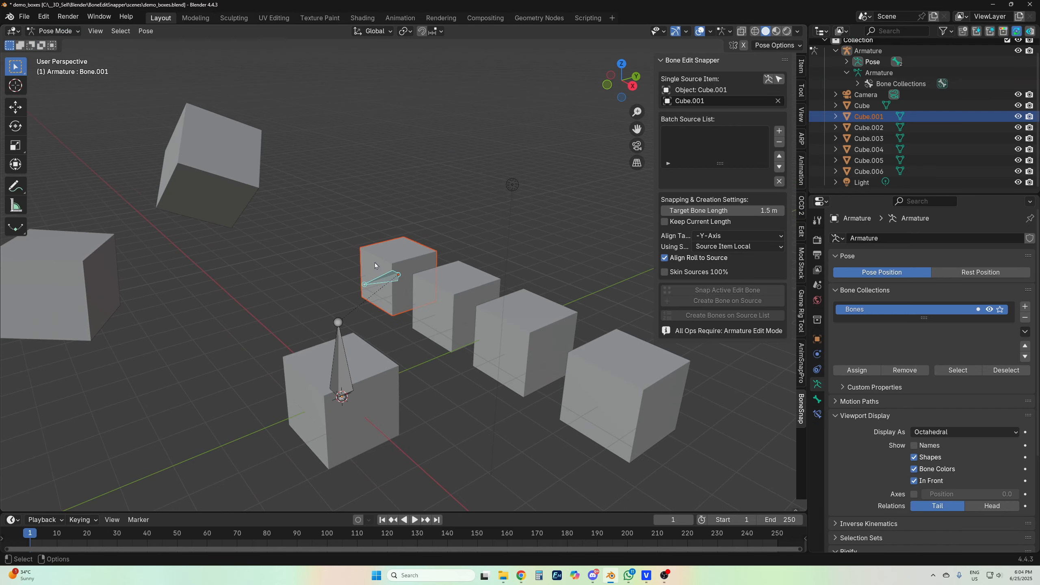
click(16, 107)
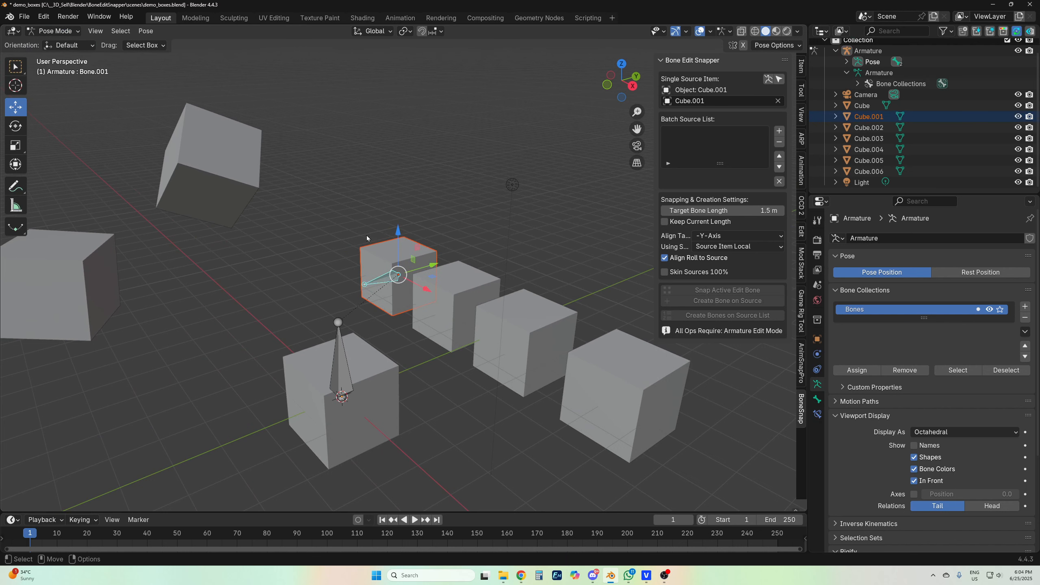
Step: Return the armature to Edit Mode, enable Skin Sources 100% and snap Bone.001 to Cube.001 again
click(63, 34)
click(57, 55)
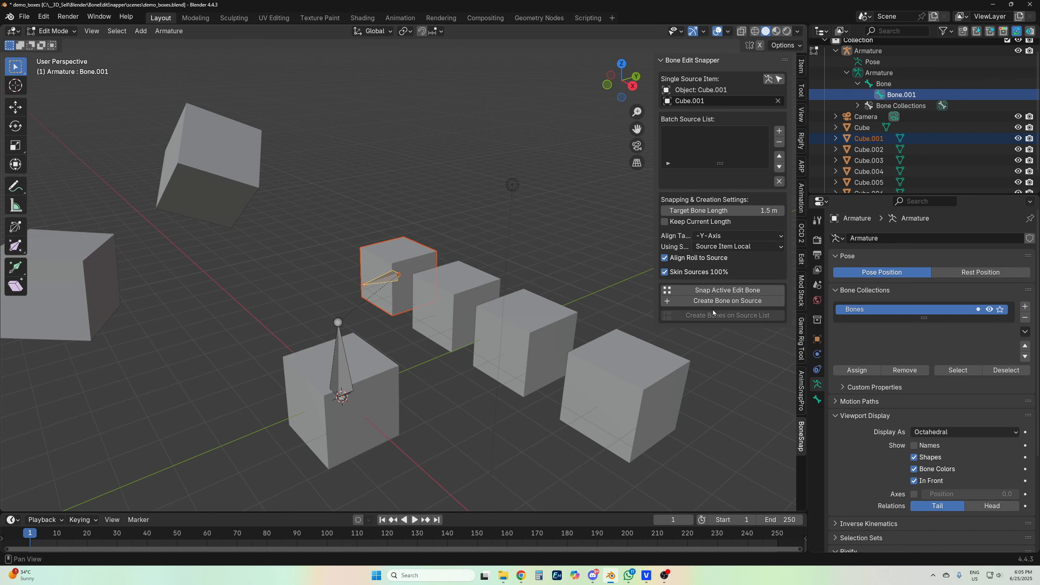
click(723, 292)
Step: Test the skinning of Cube.001 by moving Bone.001 in Pose Mode, and cancel the move
click(62, 33)
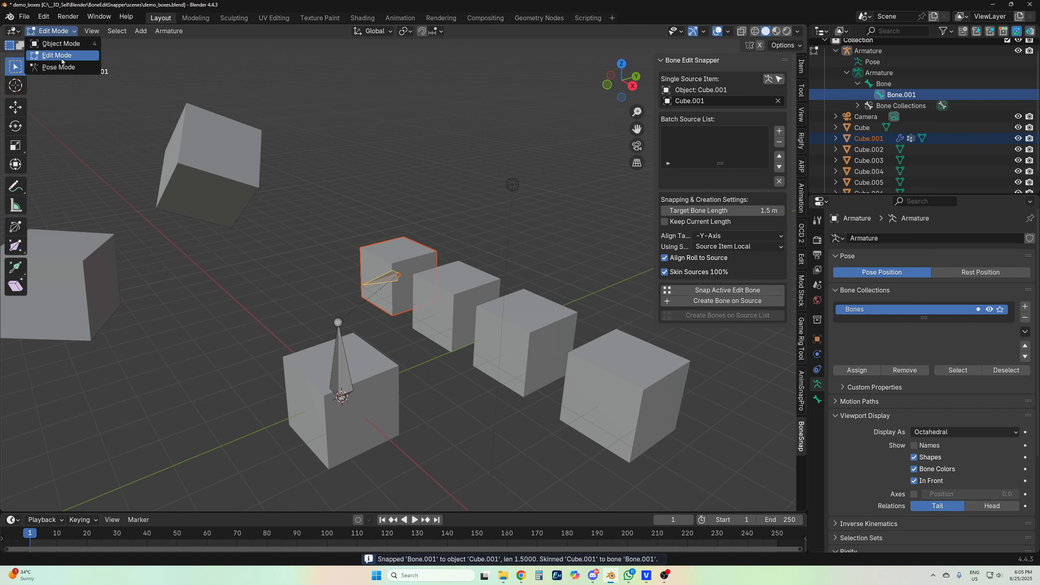
click(58, 67)
drag(398, 276, 391, 217)
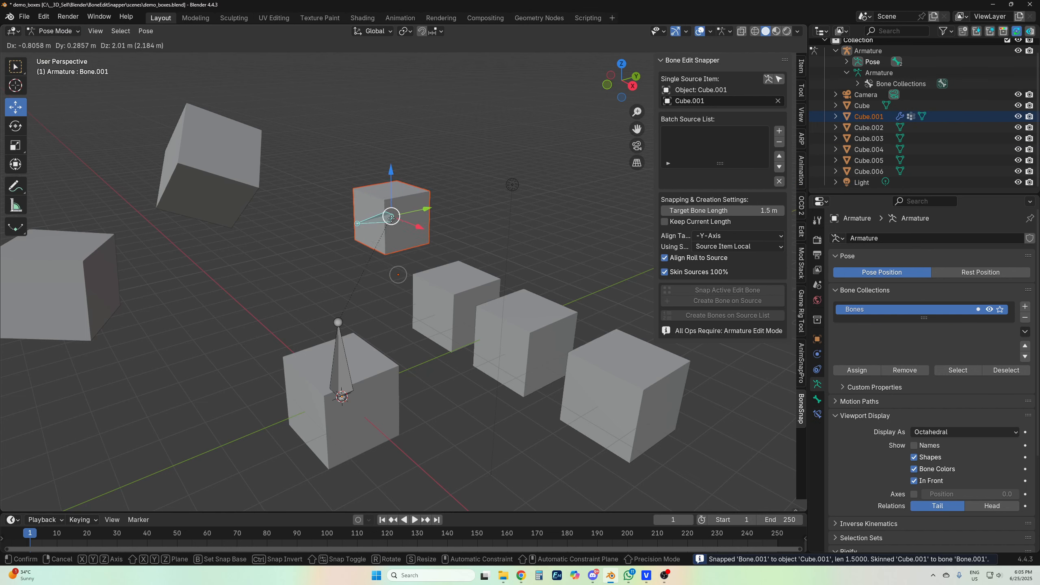
key(Escape)
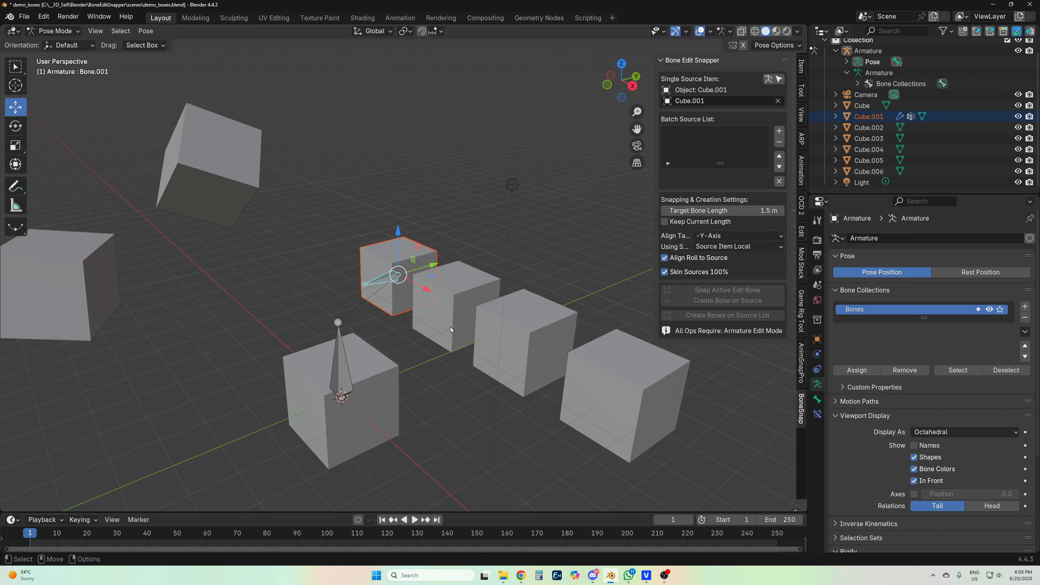
Step: Select Cube.002 through Cube.006 and add them to the batch source list
scroll(450, 327, down, 2)
scroll(436, 179, up, 1)
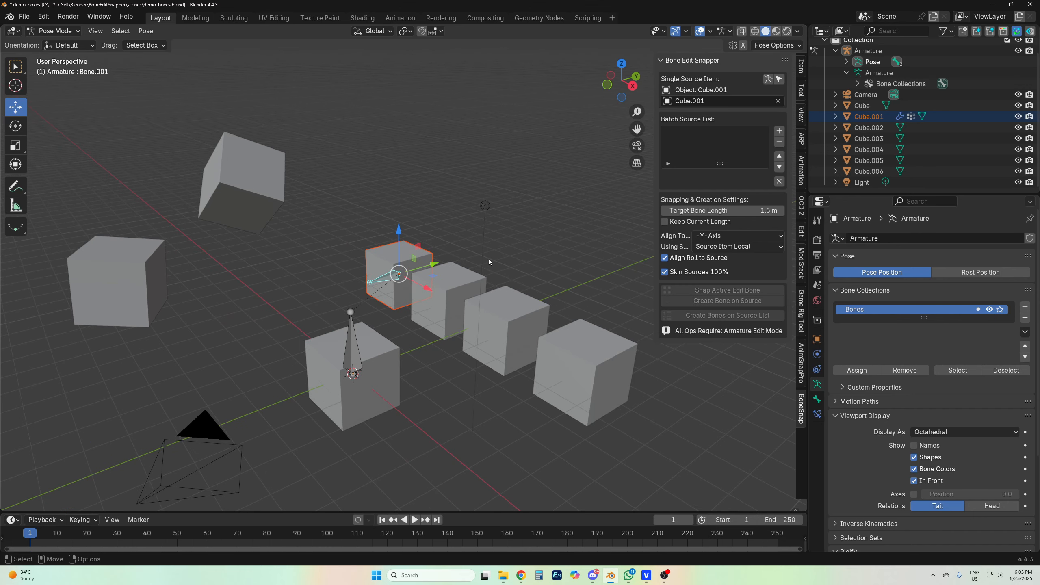
click(240, 192)
click(869, 128)
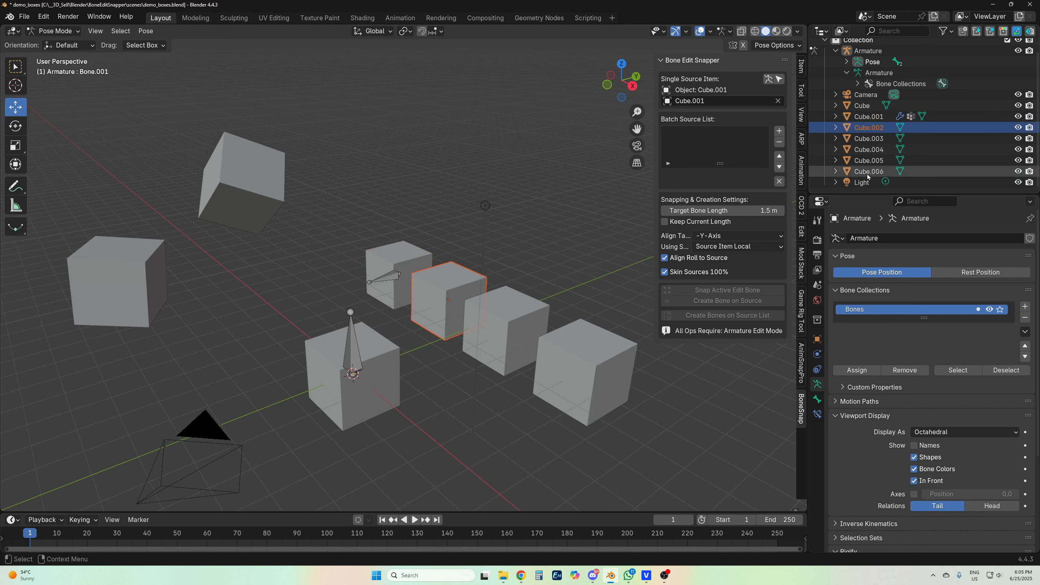
shift+click(869, 171)
click(779, 132)
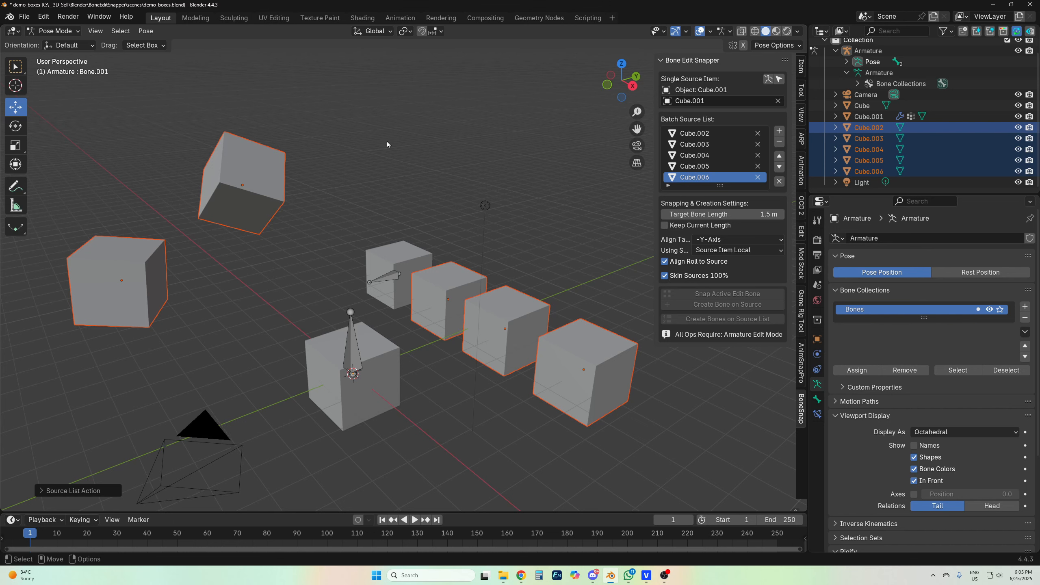
Step: Select the root Bone, enter Edit Mode and create skinned bones for all cubes in the batch source list
click(361, 343)
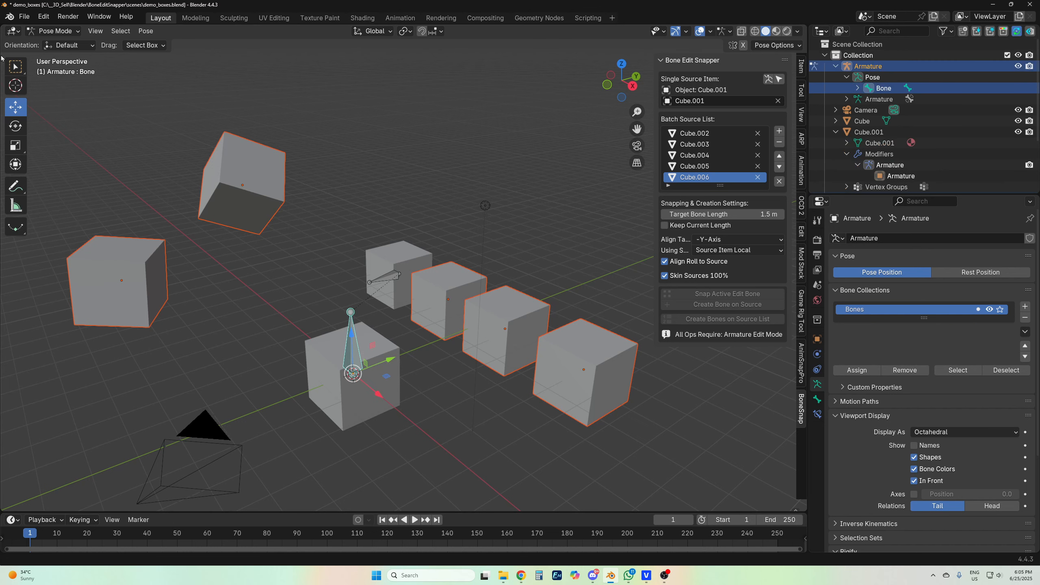
click(54, 31)
click(46, 57)
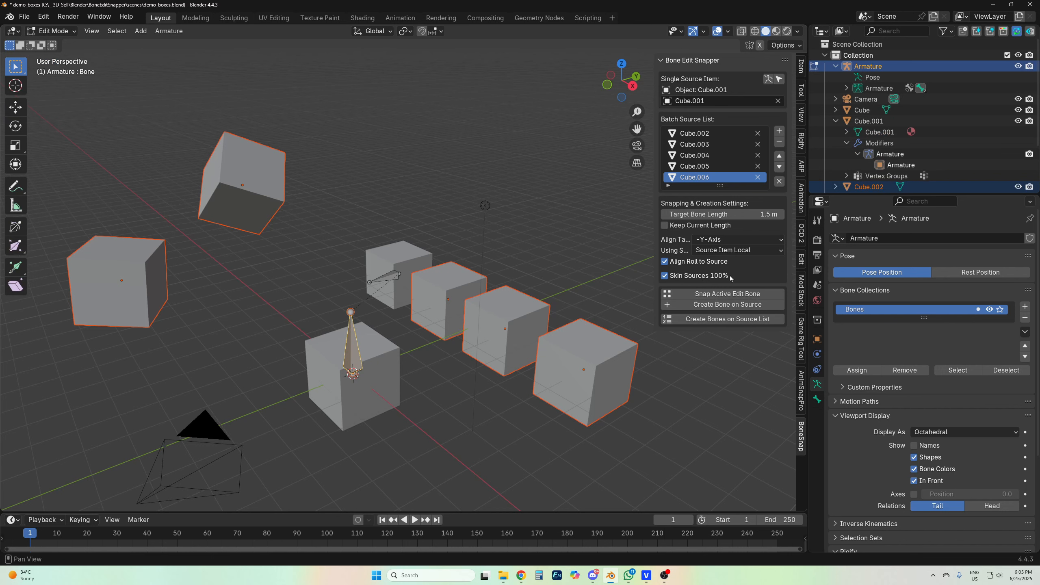
click(718, 320)
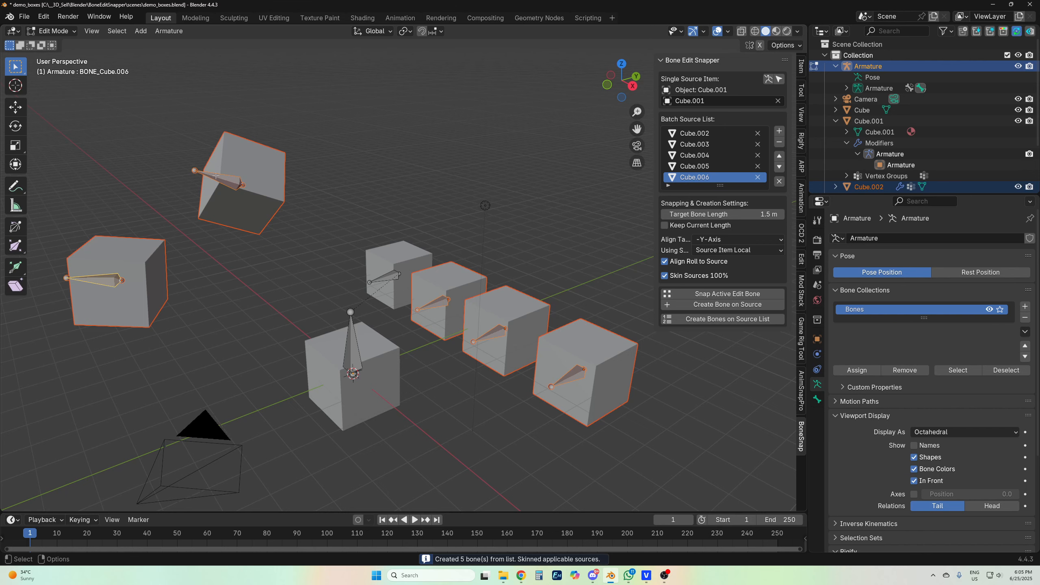
Step: Test individual cube bones in Pose Mode by moving them, including Bone.001, and revert each move
middle_drag(216, 175, 377, 184)
click(57, 32)
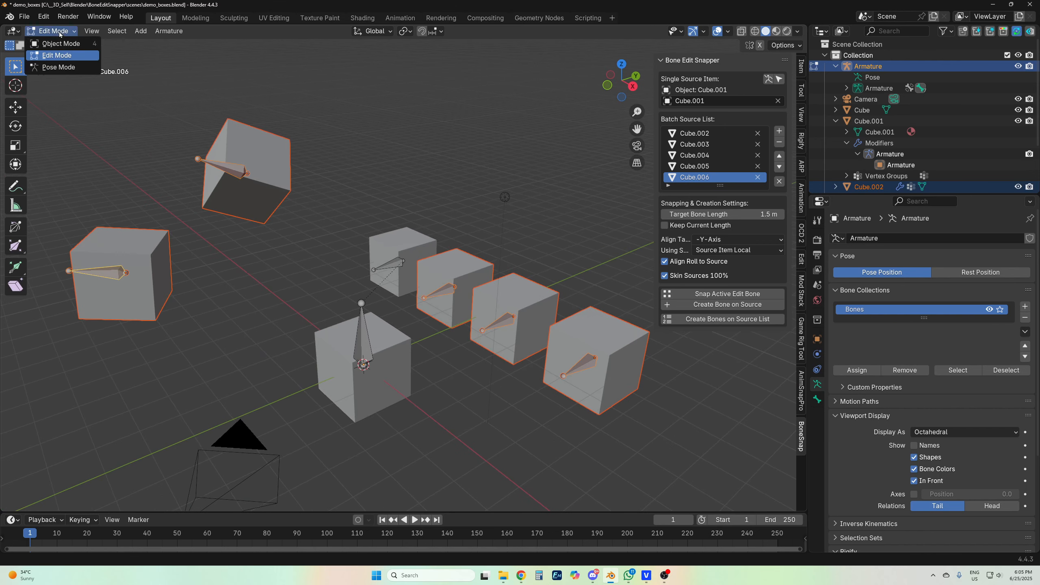
click(58, 67)
click(246, 185)
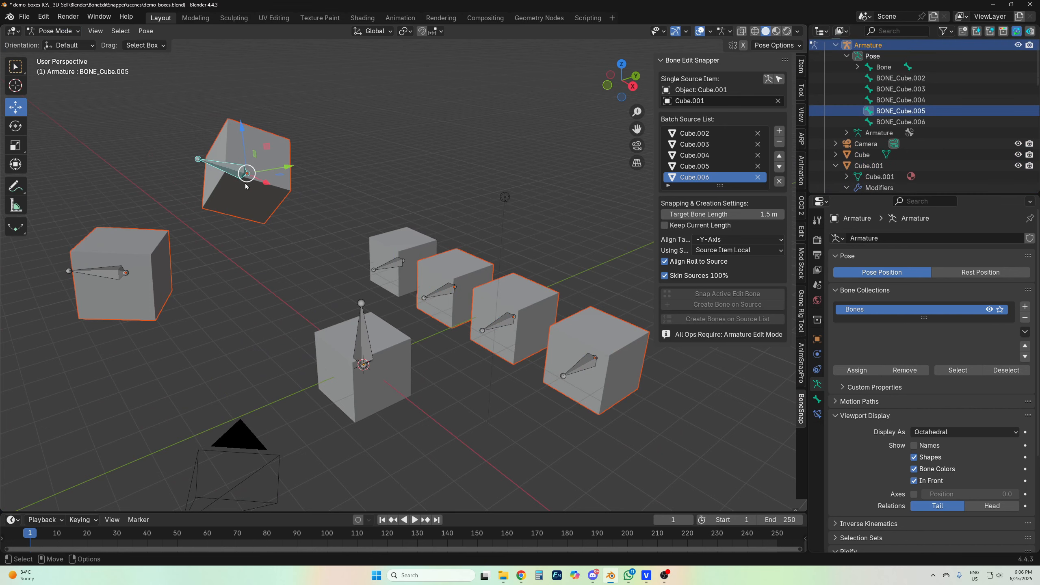
drag(108, 273, 107, 221)
key(ctrl+z)
click(397, 266)
drag(402, 268, 426, 221)
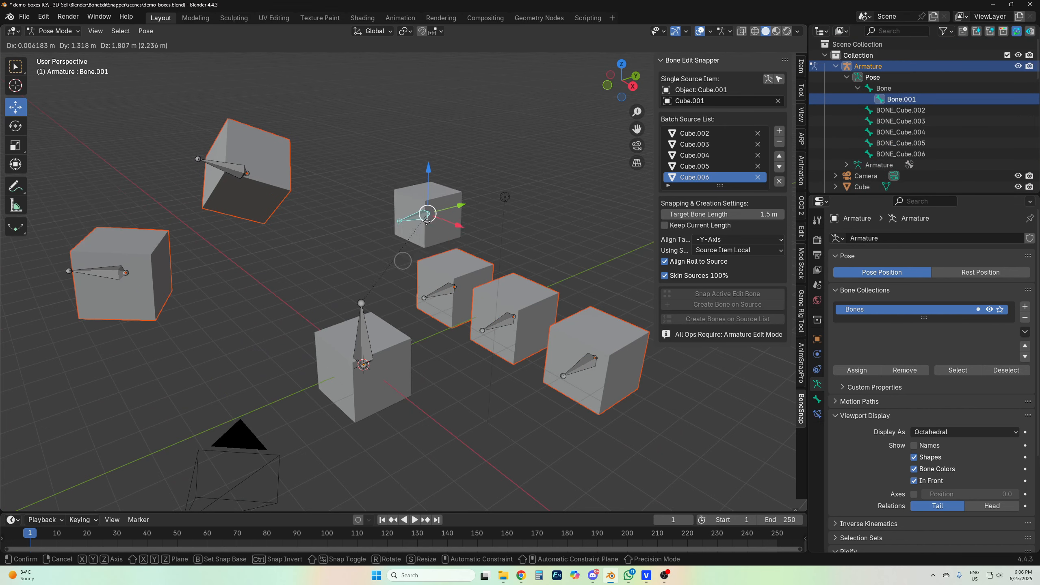
key(Escape)
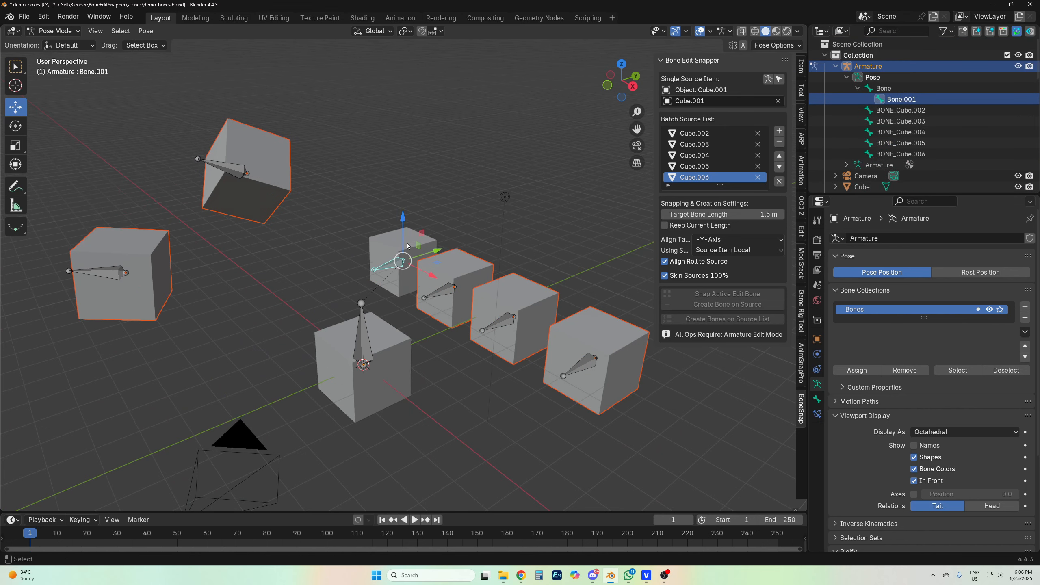
Step: In Edit Mode, select all the cube bones with the root Bone as the active one and parent them to it with Keep Offset
click(904, 111)
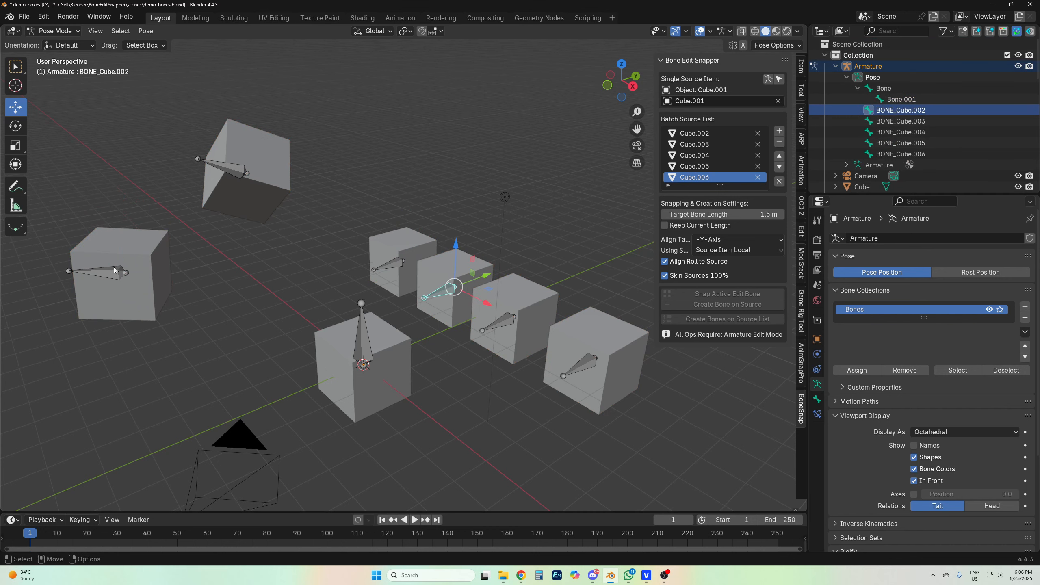
click(53, 31)
click(48, 55)
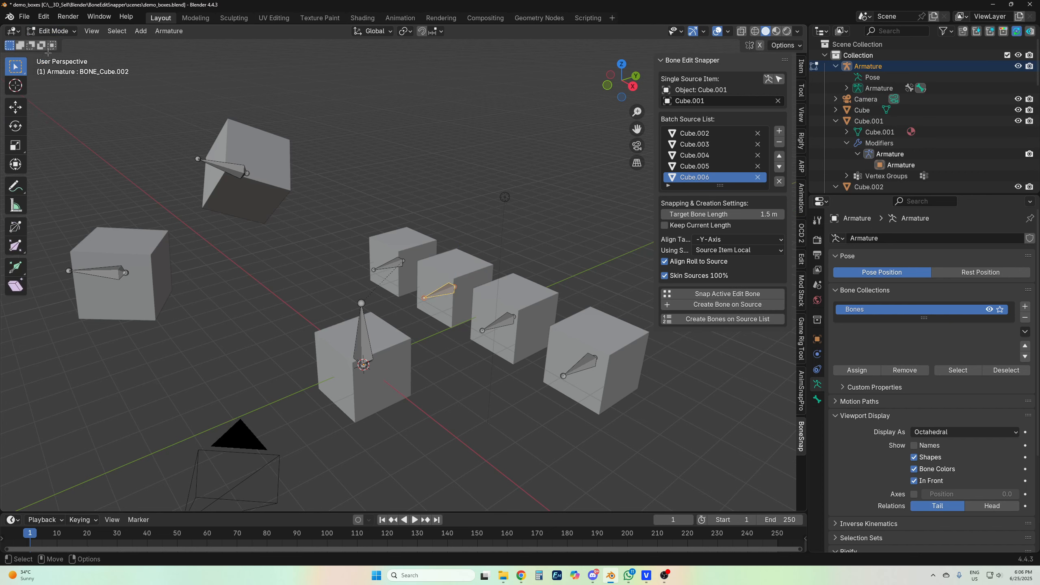
shift+click(98, 273)
shift+click(223, 168)
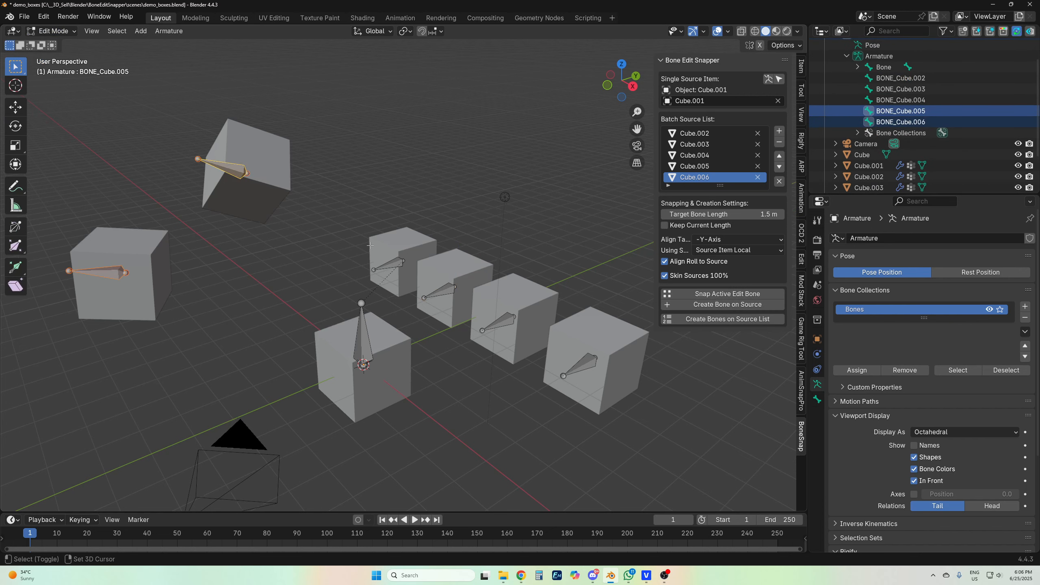
shift+click(388, 264)
shift+click(445, 291)
shift+click(506, 323)
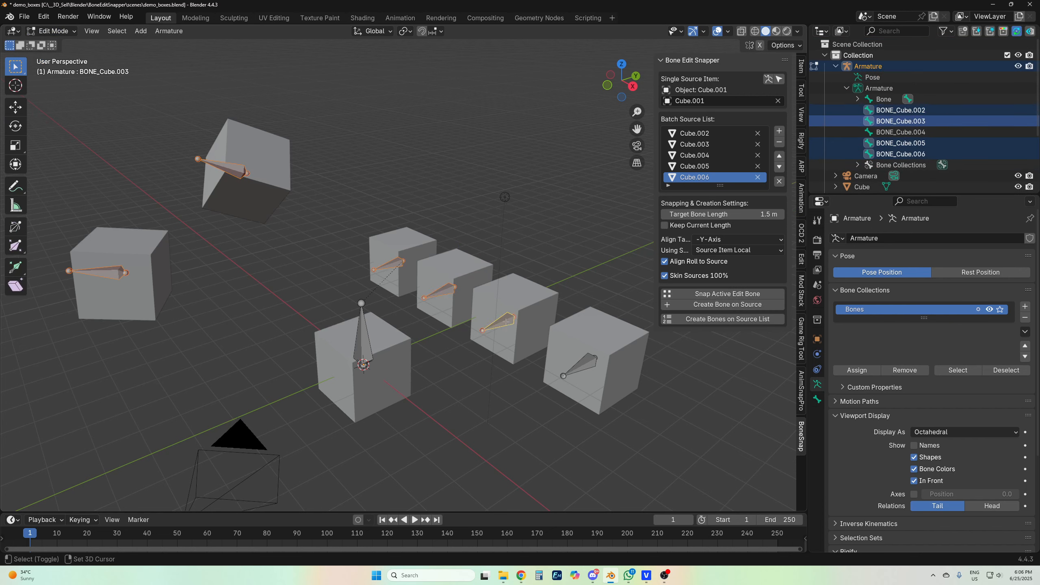
shift+click(581, 370)
shift+click(362, 335)
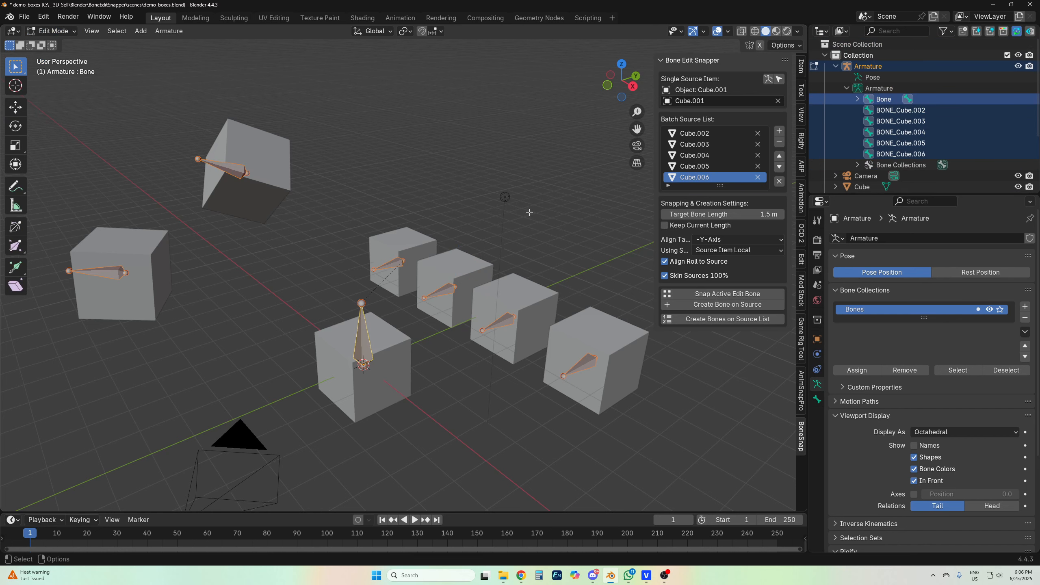
key(ctrl+p)
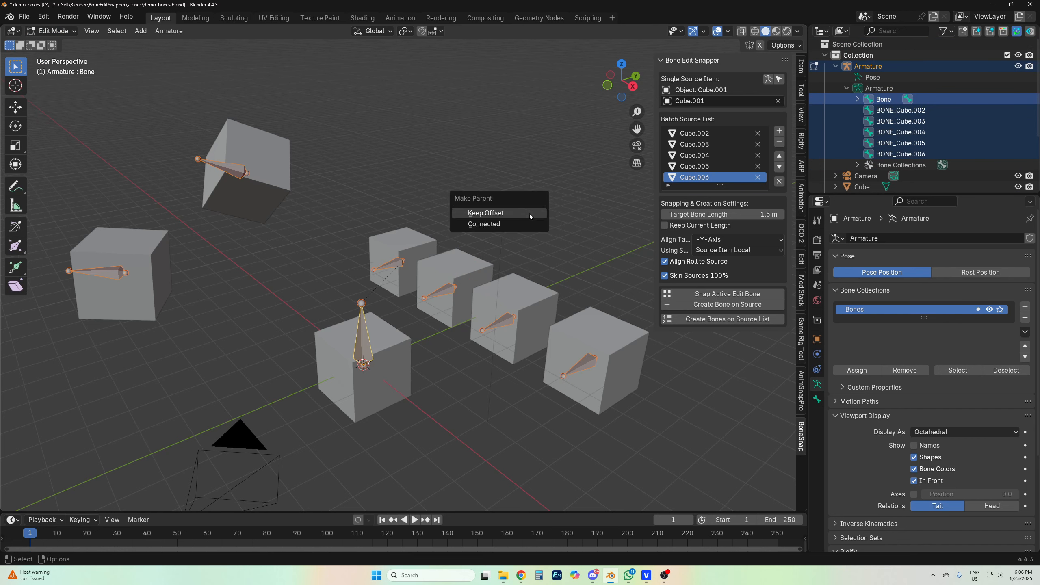
click(530, 213)
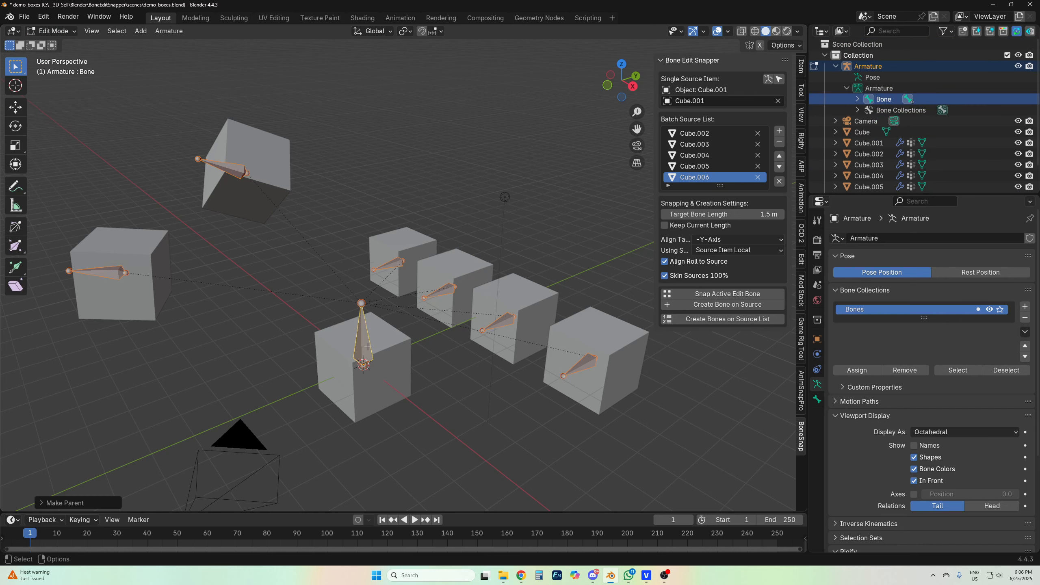
Step: Test the hierarchy in Pose Mode by moving the root Bone and Bone.001 in turn, and revert both moves
click(51, 31)
click(49, 63)
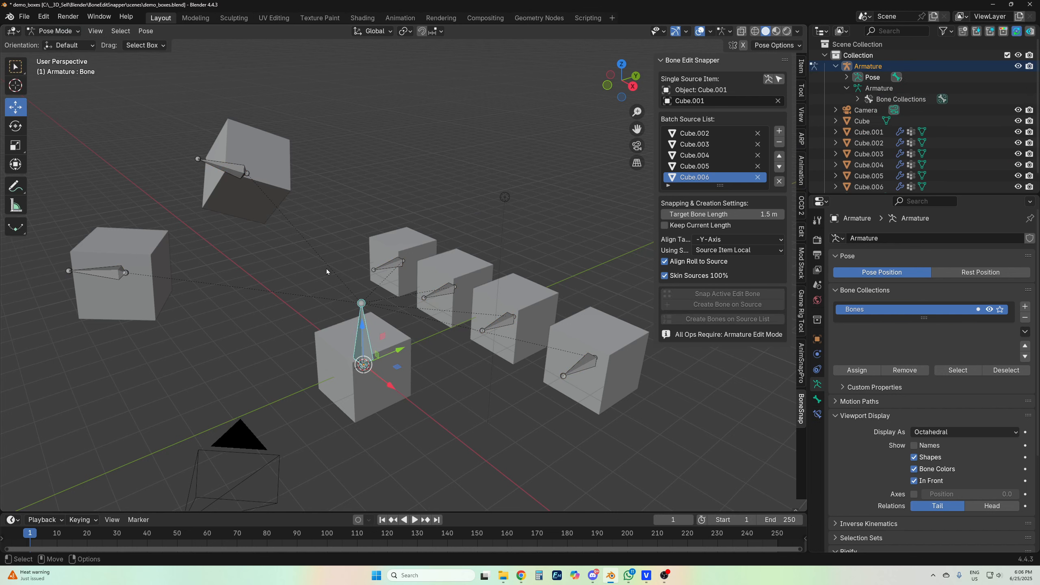
drag(366, 367, 375, 243)
key(ctrl+z)
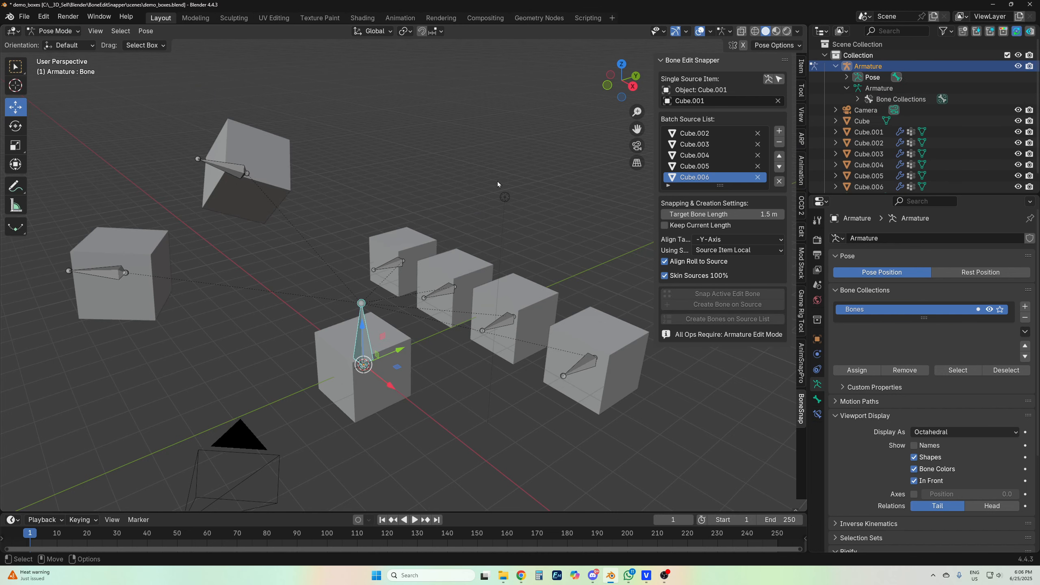
middle_drag(401, 177, 384, 254)
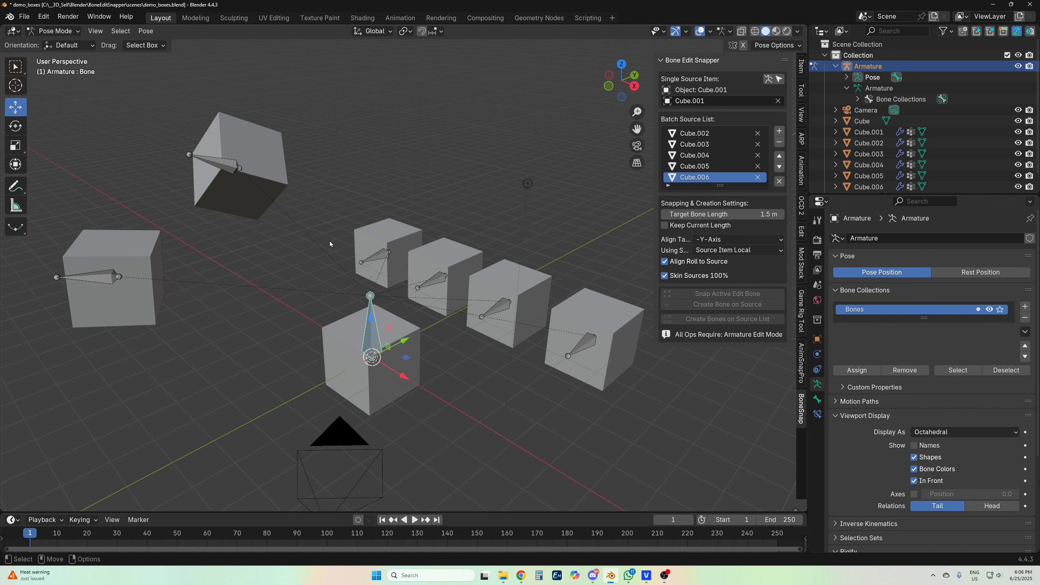
click(385, 255)
middle_drag(384, 254, 413, 256)
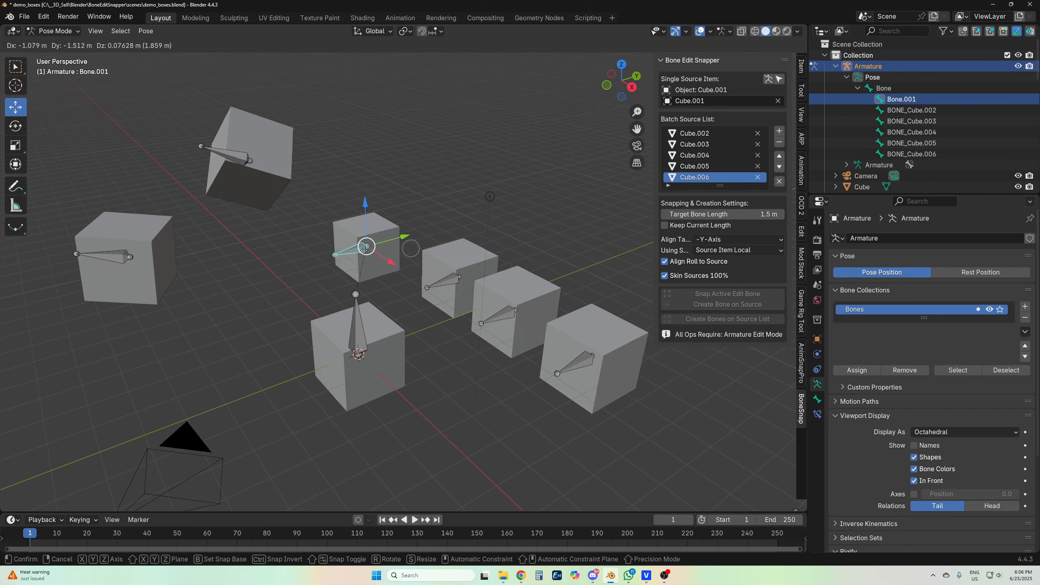
Step: In Edit Mode, move Bone.001 out of Cube.001 into the empty space near the raised tilted cube
click(53, 31)
click(58, 54)
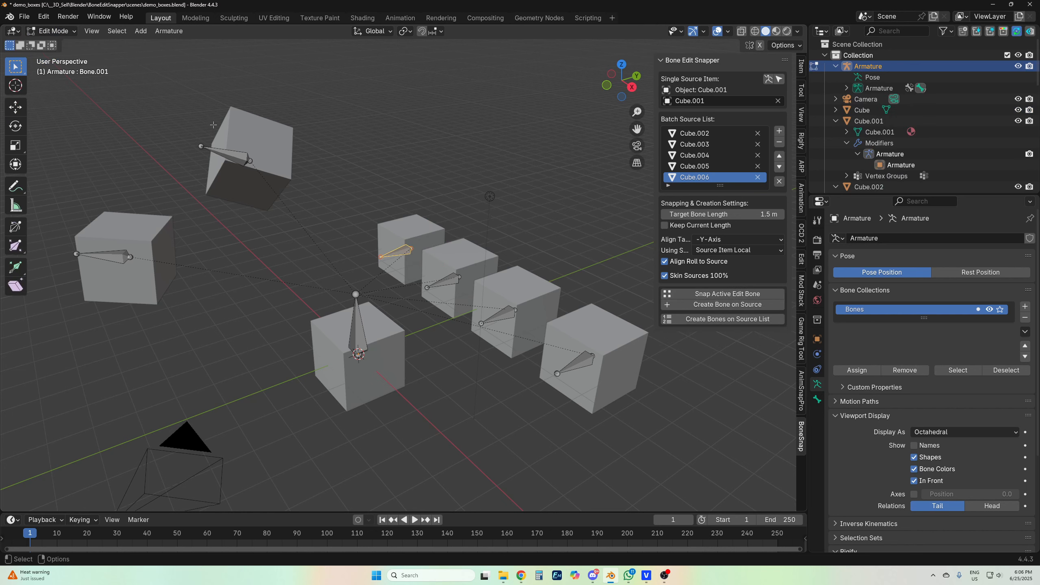
click(404, 253)
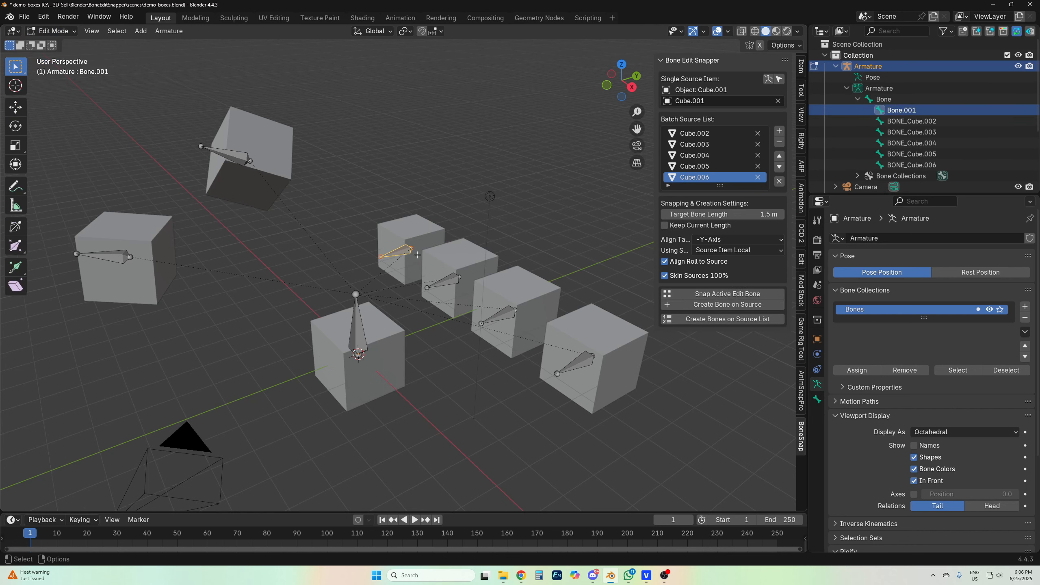
key(w)
drag(396, 253, 297, 242)
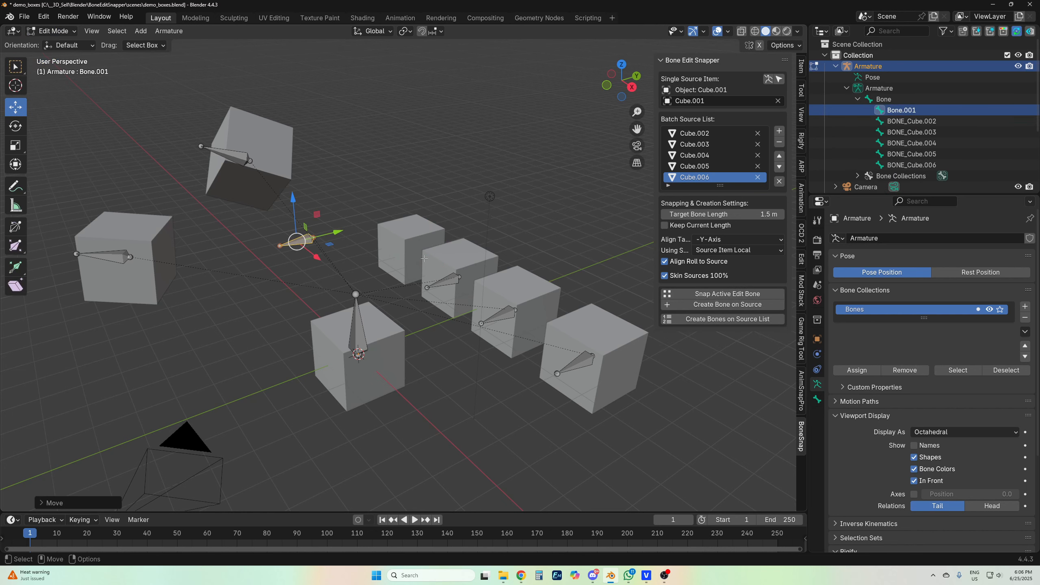
Step: Reselect the displaced Bone.001 and snap it back onto Cube.001
click(441, 247)
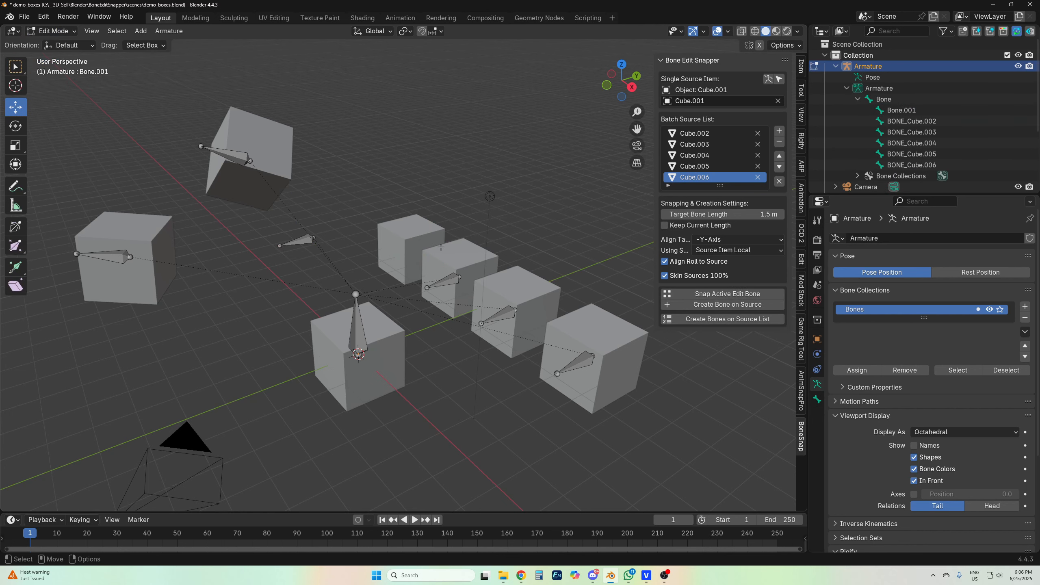
click(306, 242)
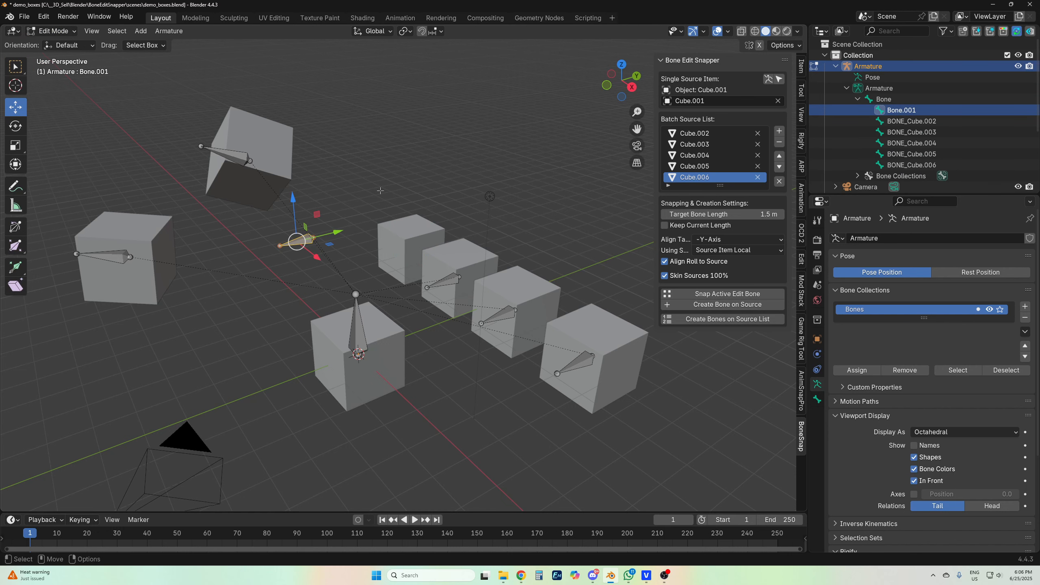
click(715, 293)
shift+middle_drag(397, 258, 355, 283)
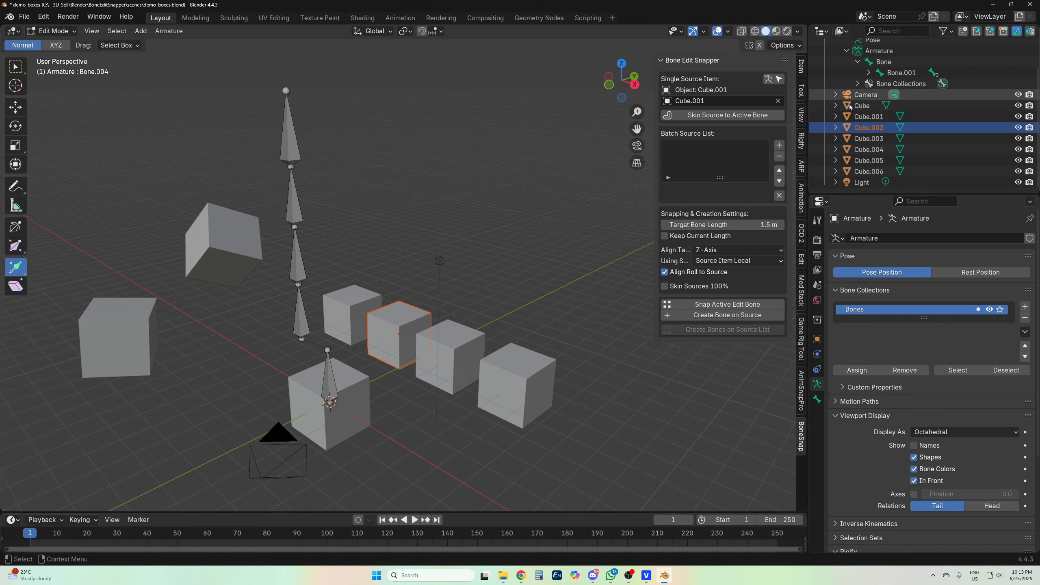
Step: Assign Cube.001 as the single source item and snap Bone.001, the lowest bone of the vertical chain, to it
click(869, 118)
drag(869, 118, 691, 100)
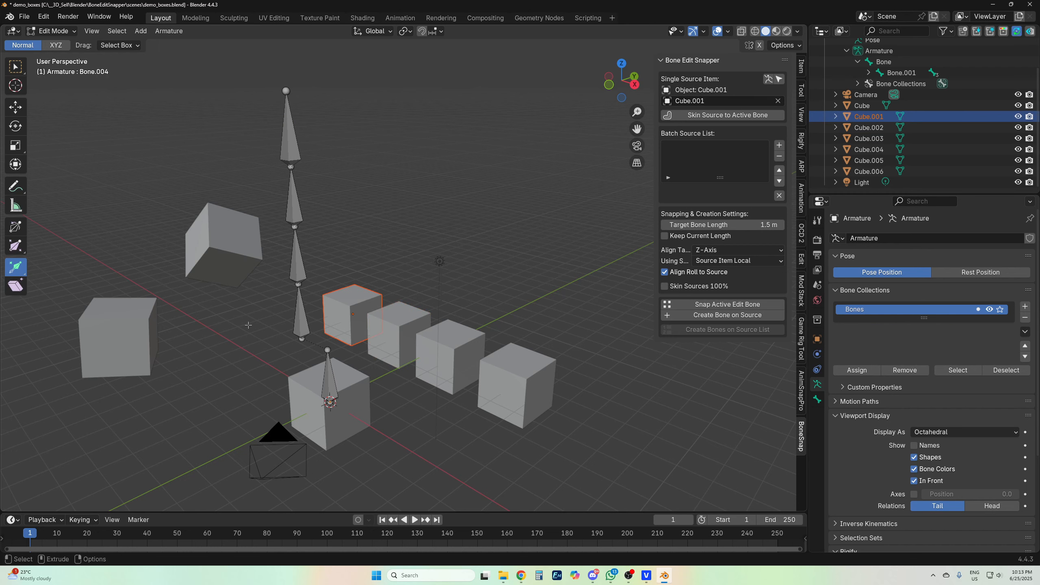
click(299, 315)
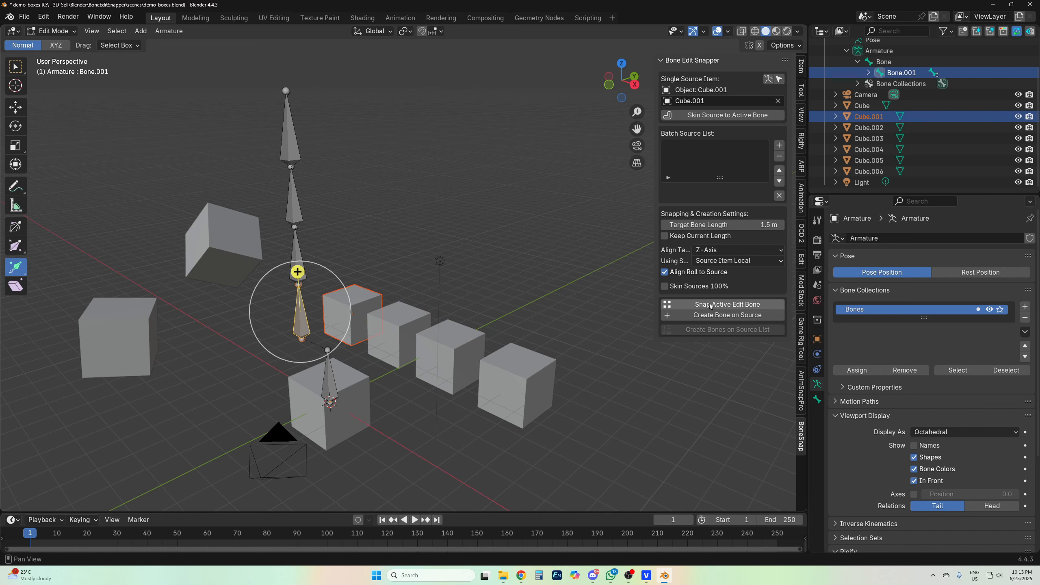
click(728, 304)
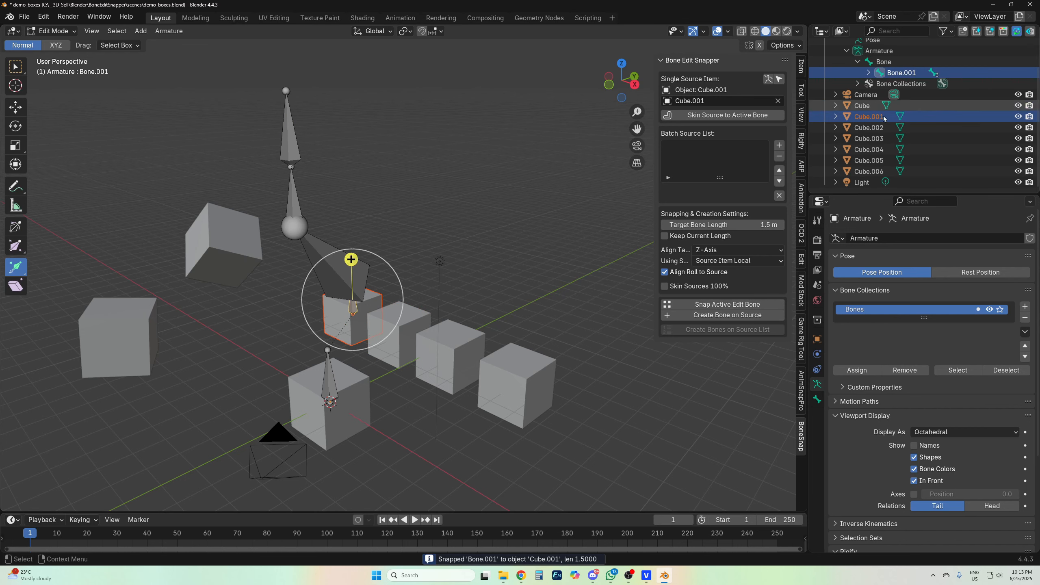
Step: Assign Cube.002 as the single source item and snap Bone.002 in the chain to it
click(872, 131)
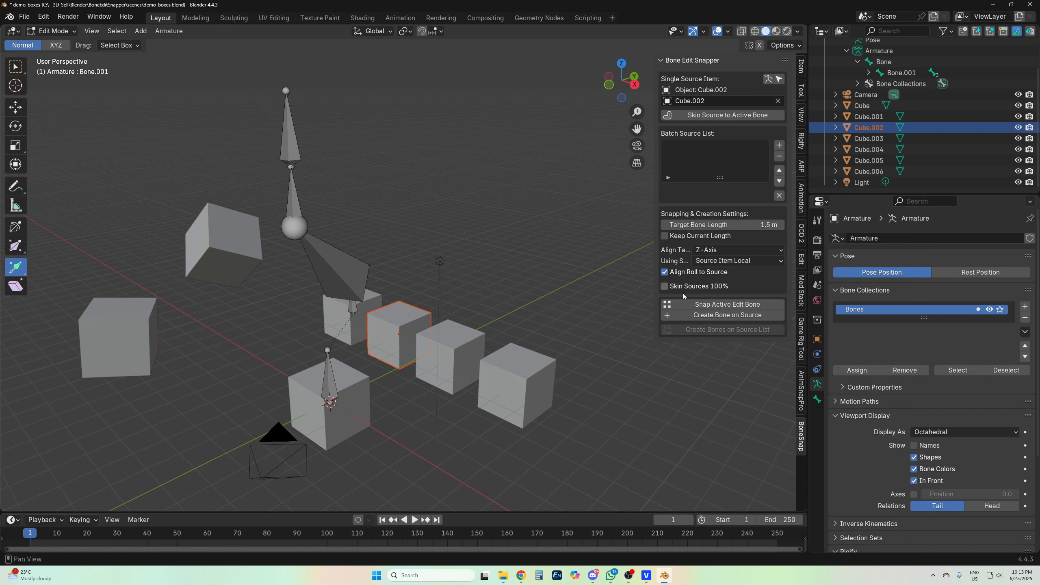
click(348, 272)
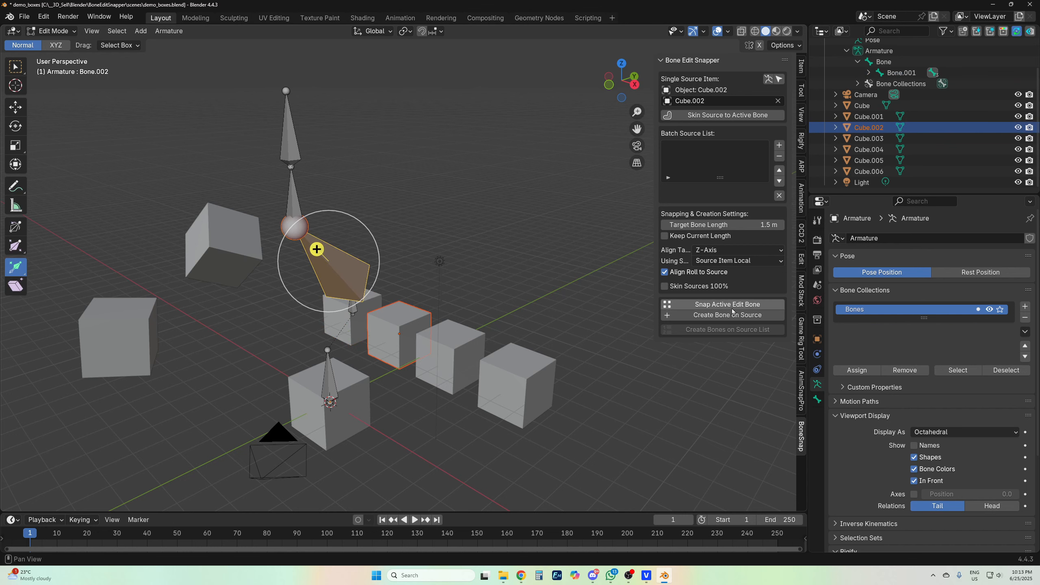
click(727, 304)
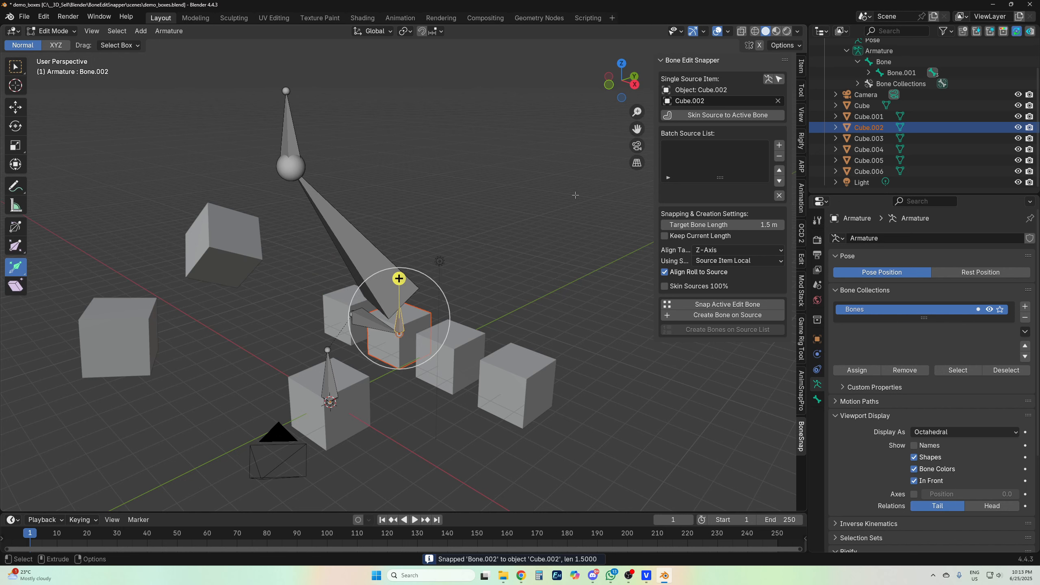
Step: Assign Cube.003 as the single source item and snap Bone.003, the chain's next bone, to it
click(869, 139)
drag(869, 140, 715, 102)
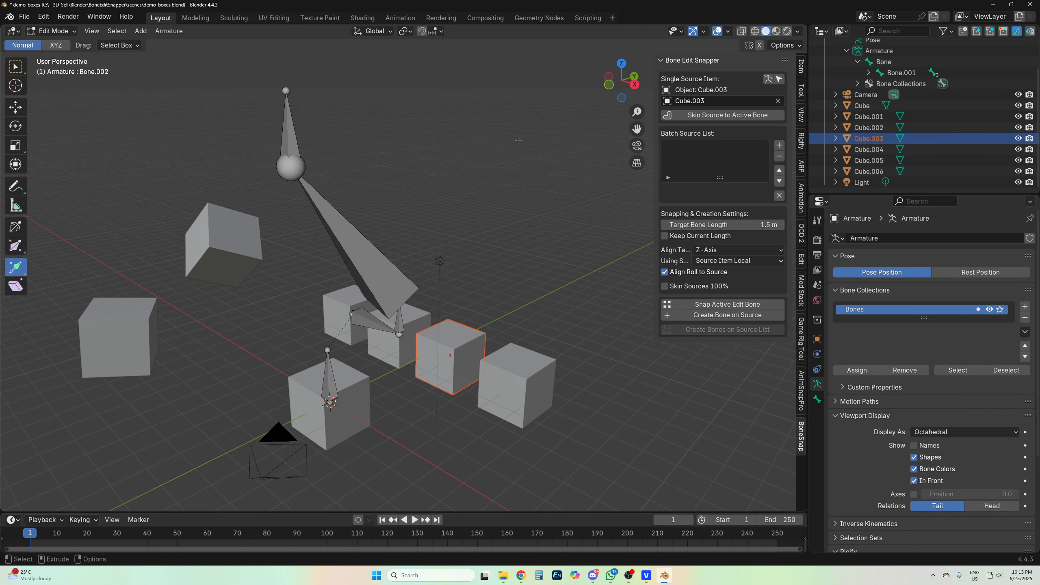
click(352, 240)
click(728, 304)
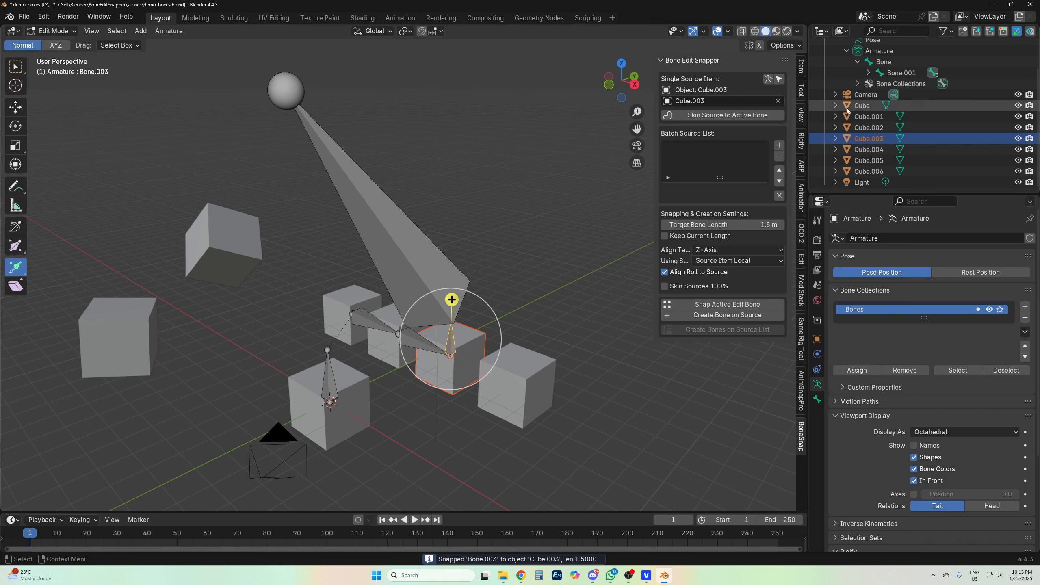
Step: Assign Cube.004 as the single source item and snap Bone.004, the last bone of the chain, to it
click(869, 149)
drag(868, 150, 726, 105)
click(357, 190)
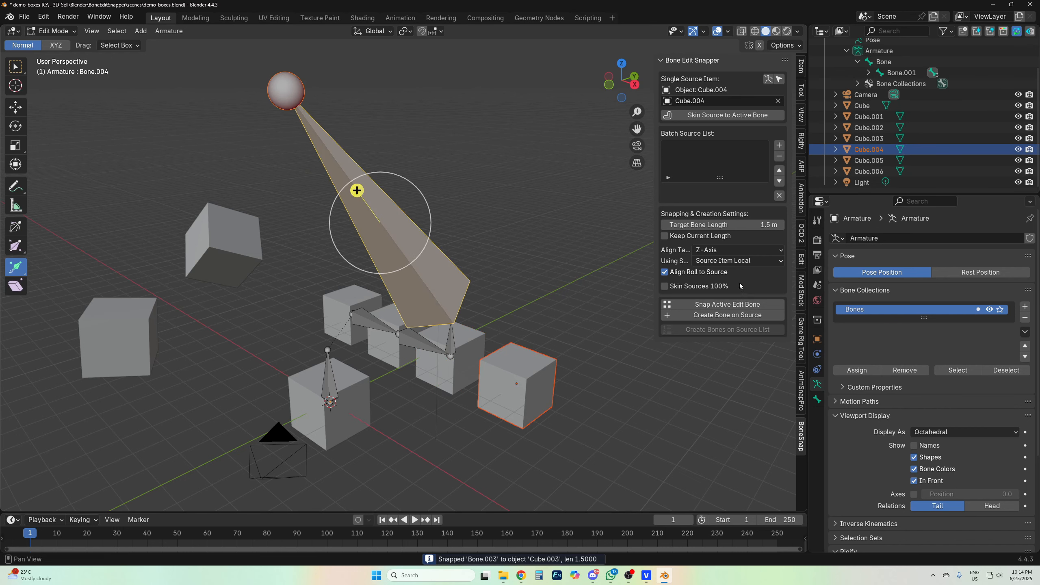
click(724, 304)
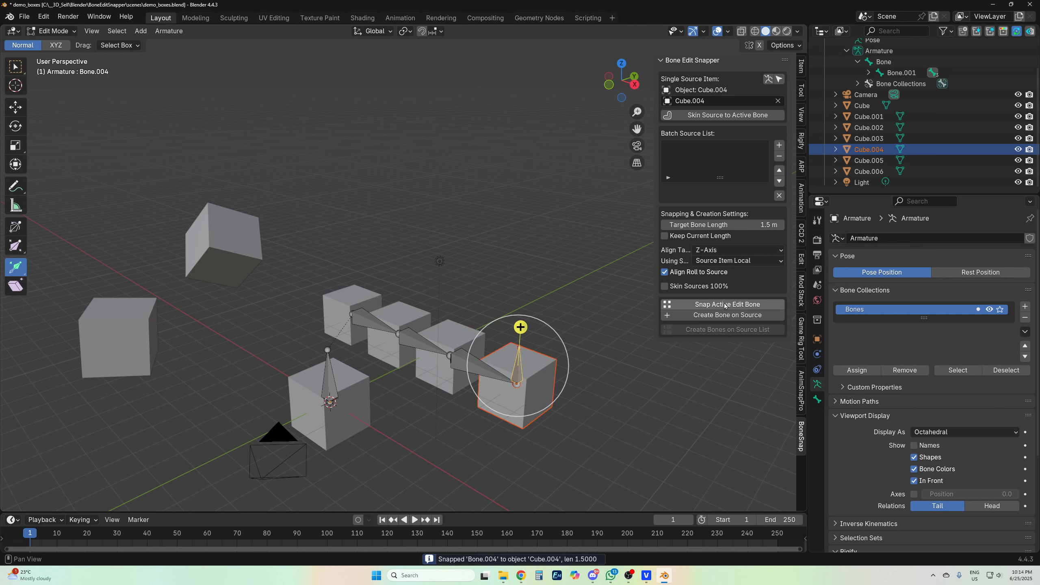
Step: Set the snap alignment axis to Y-Axis and snap Bone.004 onto Cube.004 again
click(737, 251)
click(728, 275)
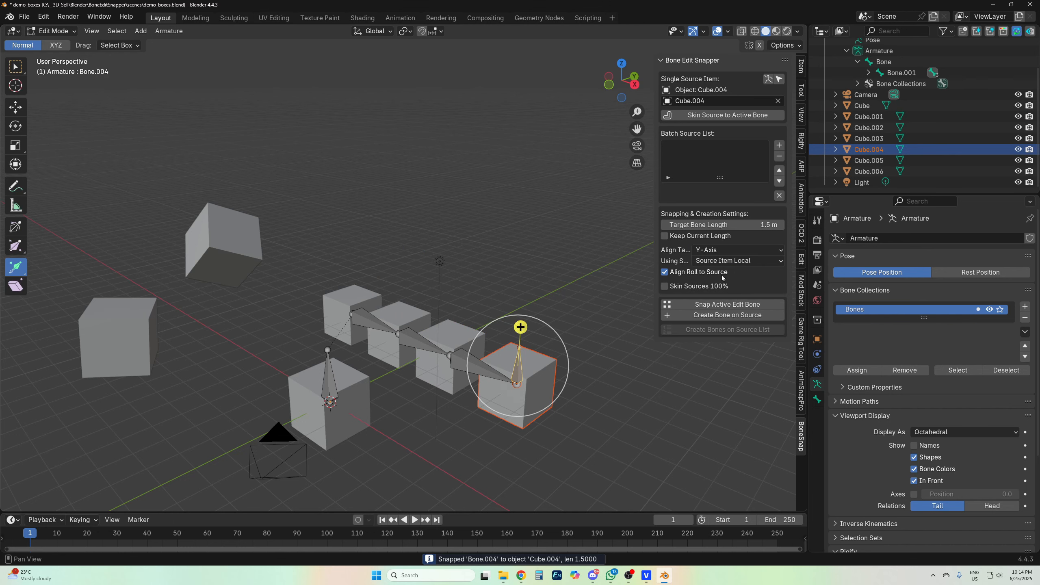
click(723, 307)
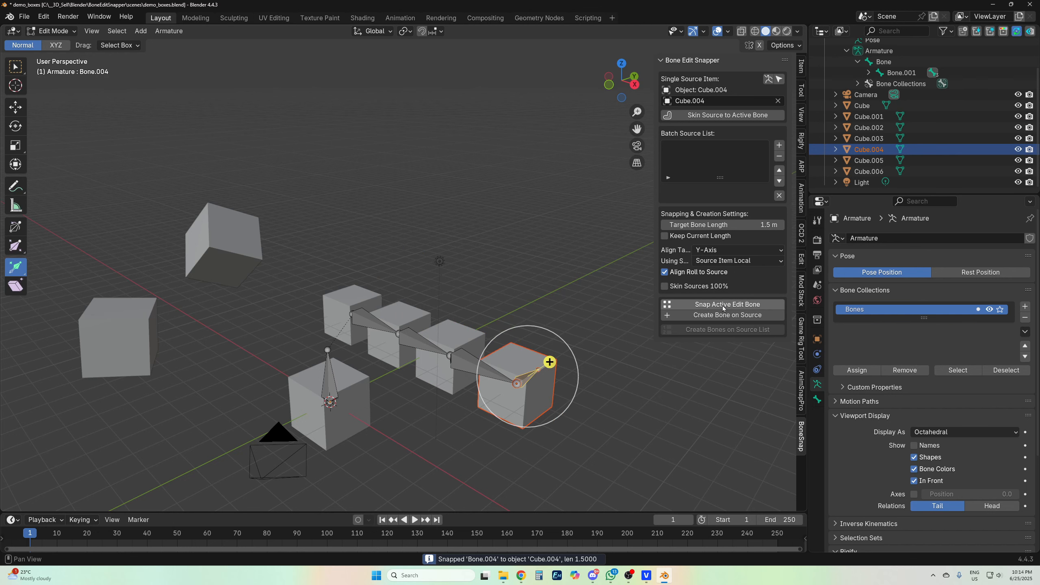
Step: Set the snap alignment axis to X-Axis and resnap Bone.004 onto Cube.004
click(721, 251)
click(716, 262)
click(723, 307)
middle_drag(495, 218, 510, 233)
scroll(509, 234, up, 2)
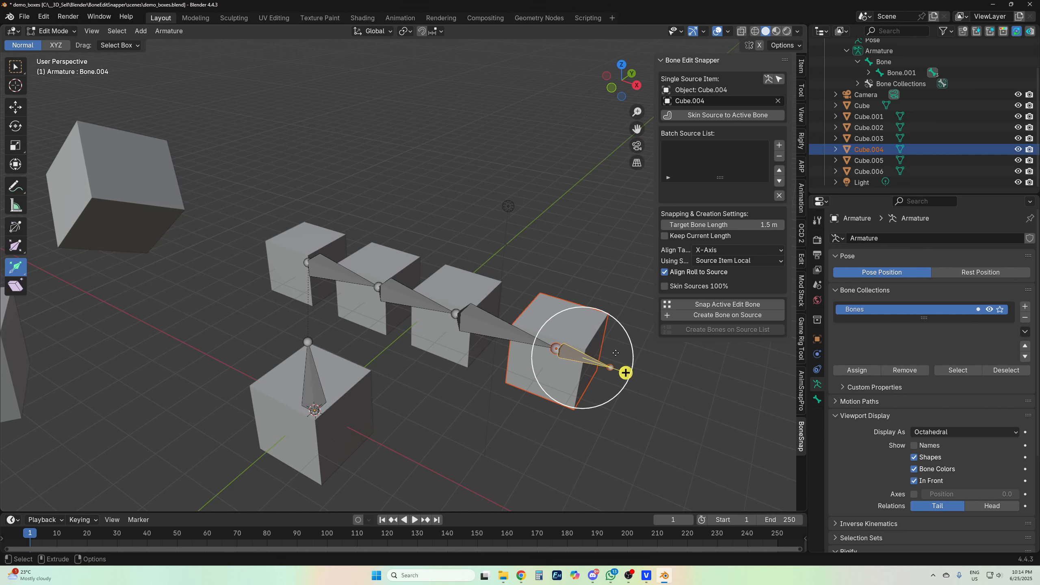
drag(616, 352, 625, 372)
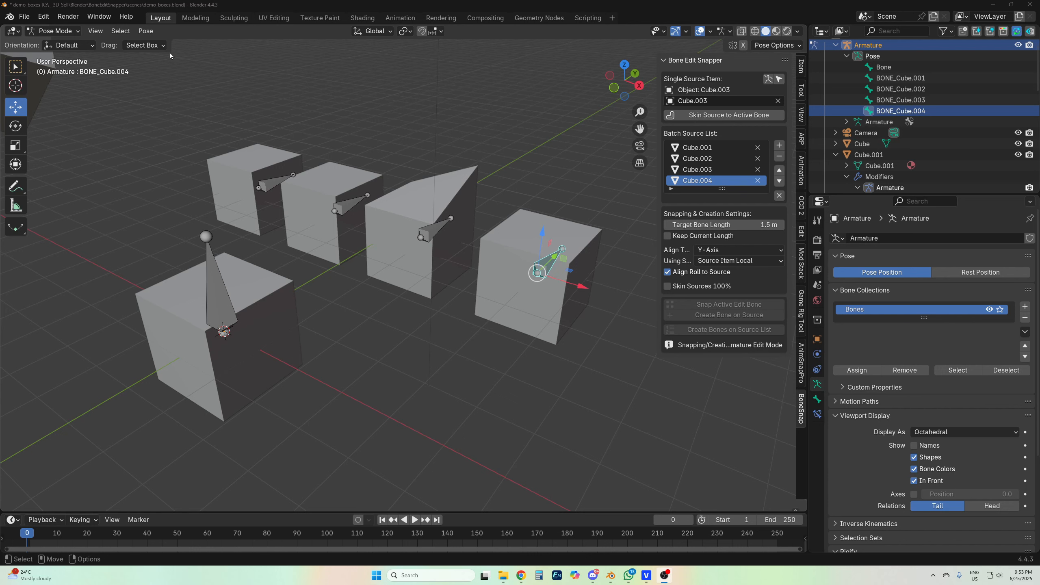
Step: Switch the armature to Edit Mode and back to Pose Mode
click(56, 31)
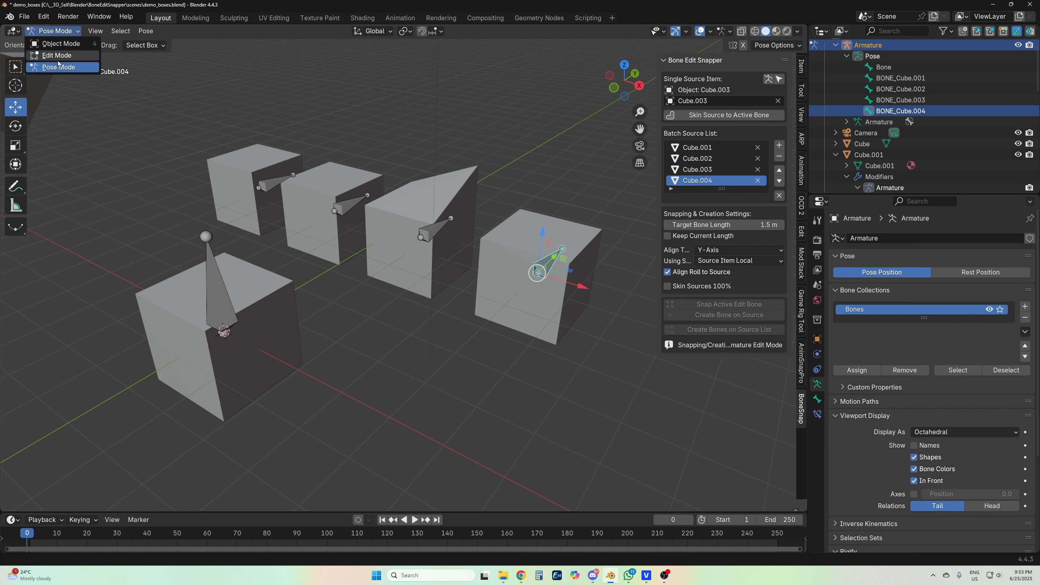
click(60, 56)
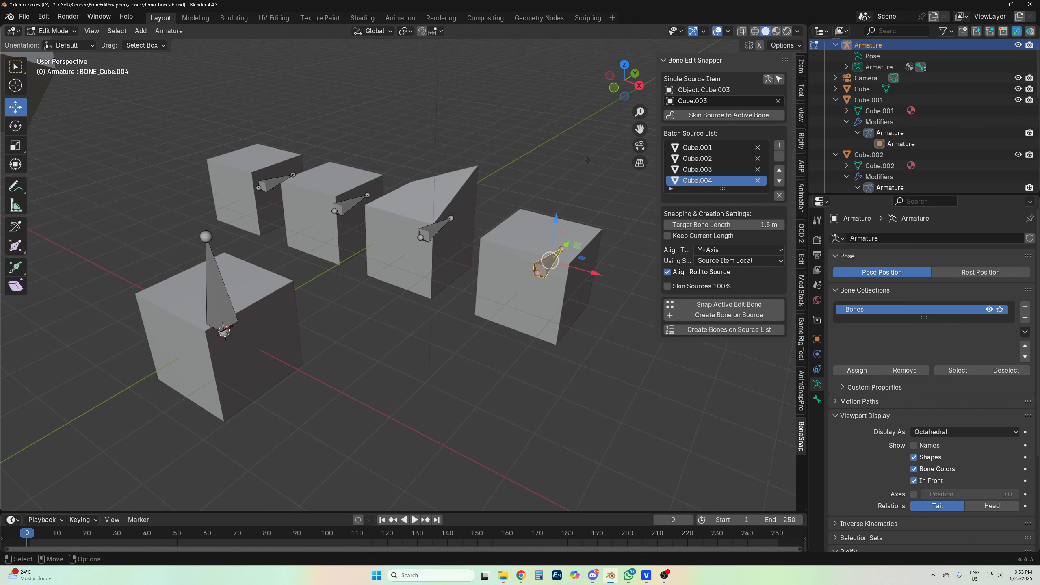
click(51, 31)
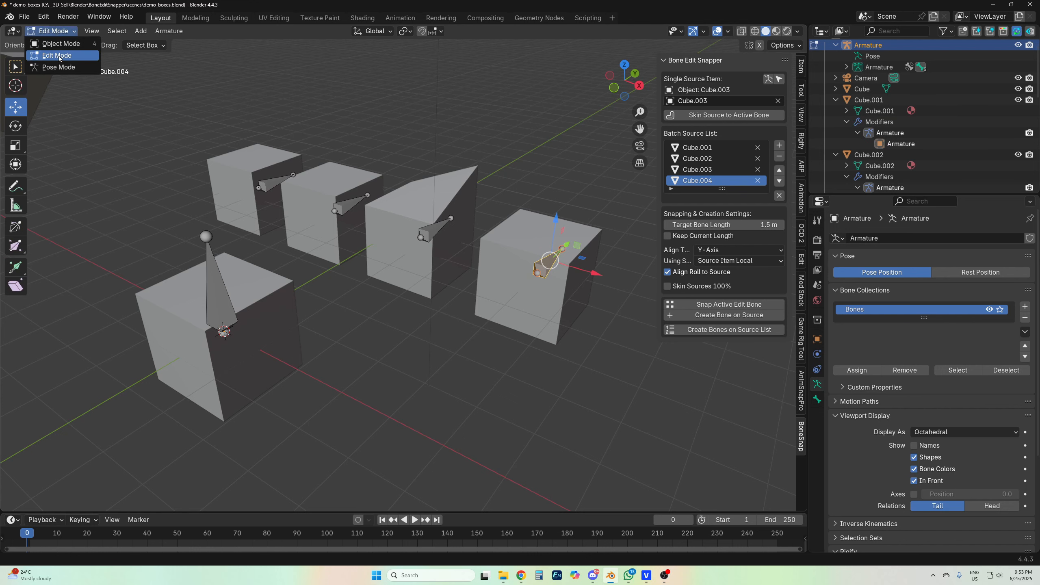
click(59, 67)
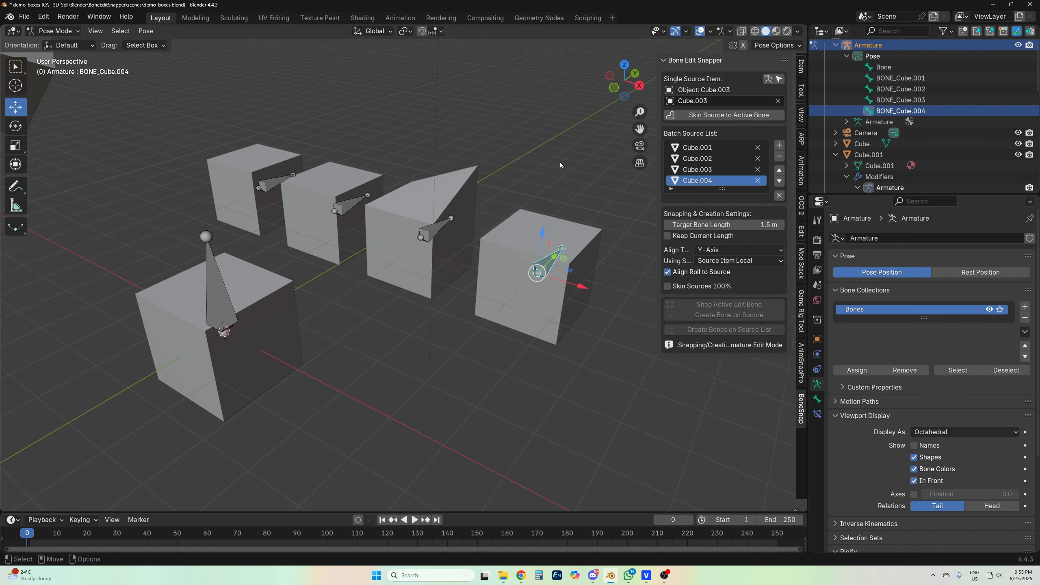
Step: Select the cube bones one by one in Pose Mode, test-moving BONE_Cube.003 and BONE_Cube.004 and reverting each move
shift+middle_drag(551, 134, 552, 139)
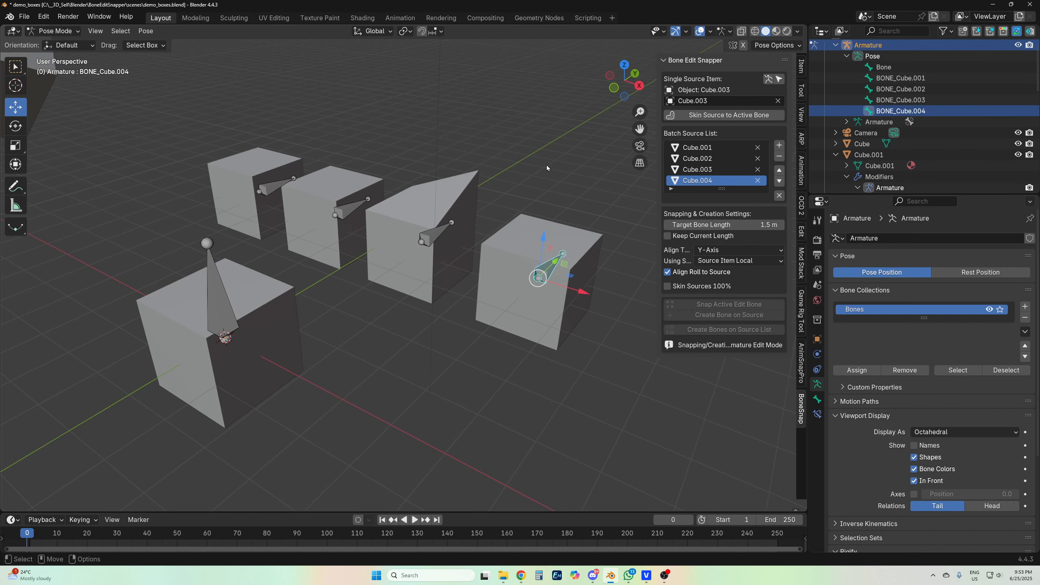
click(264, 166)
click(280, 194)
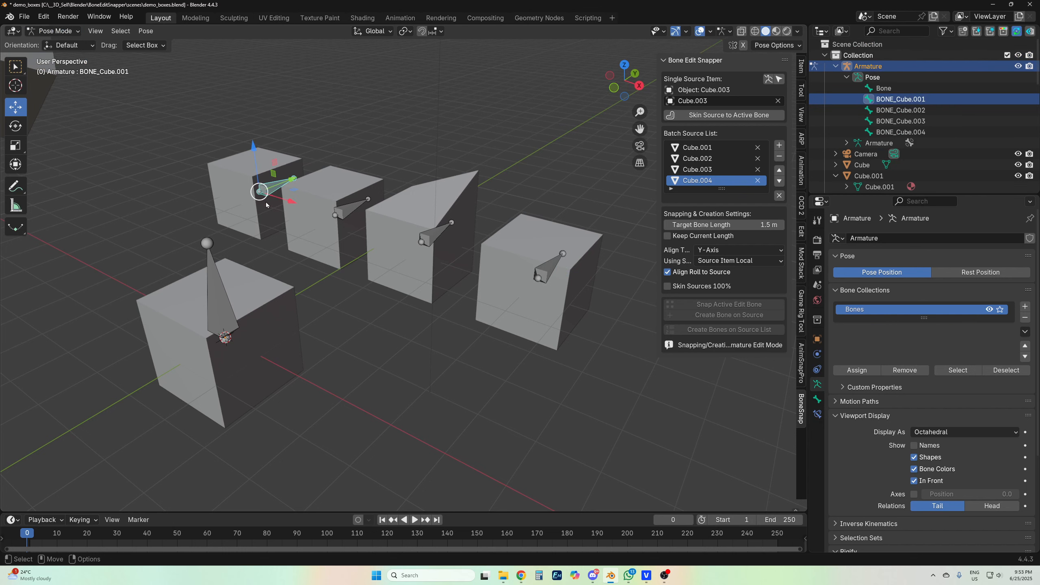
click(337, 224)
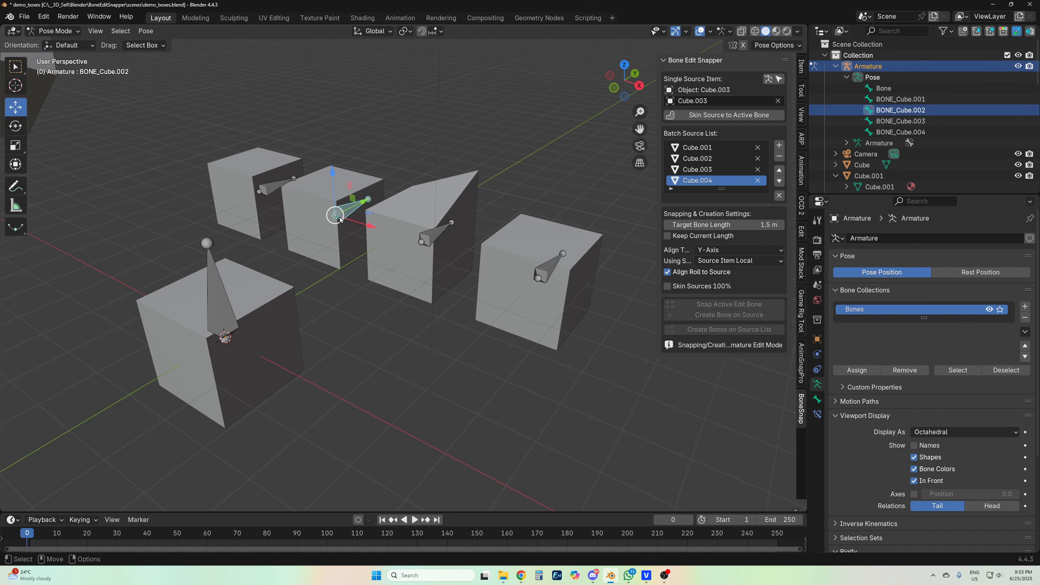
click(423, 253)
drag(422, 244, 423, 186)
key(ctrl+z)
click(539, 281)
drag(539, 280, 534, 207)
key(Escape)
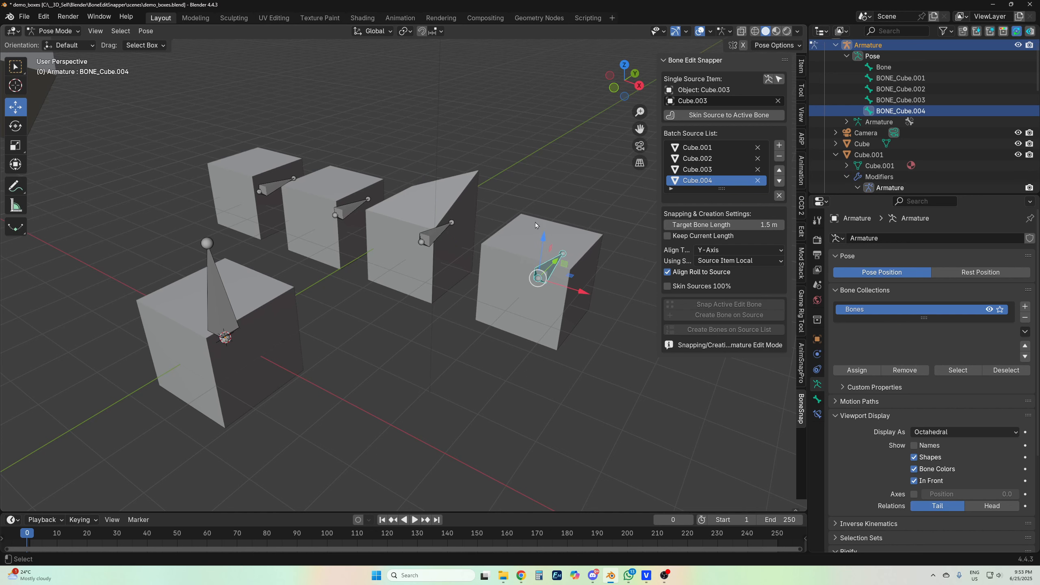
Step: Assign Cube.001 as the single source item and clear the batch source list
scroll(872, 113, down, 2)
click(869, 111)
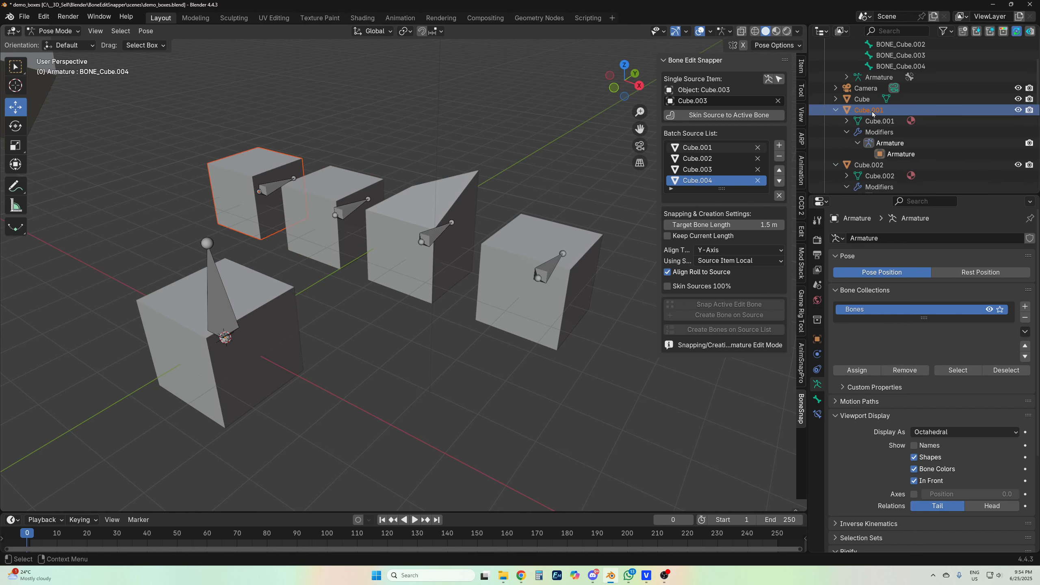
drag(873, 114, 697, 100)
click(780, 195)
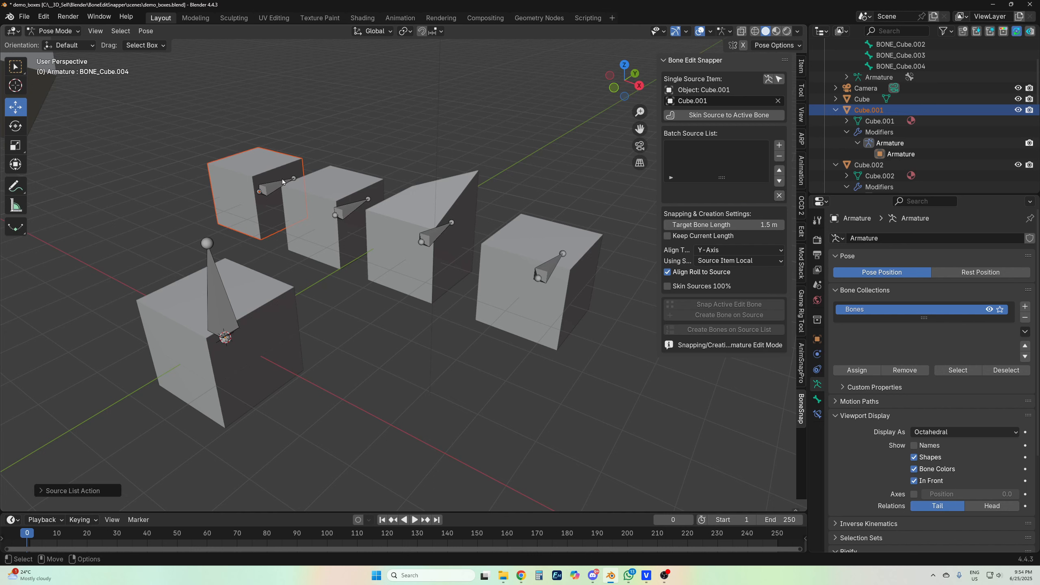
Step: Skin Cube.001 to its bone BONE_Cube.001 and deselect the bone
click(280, 184)
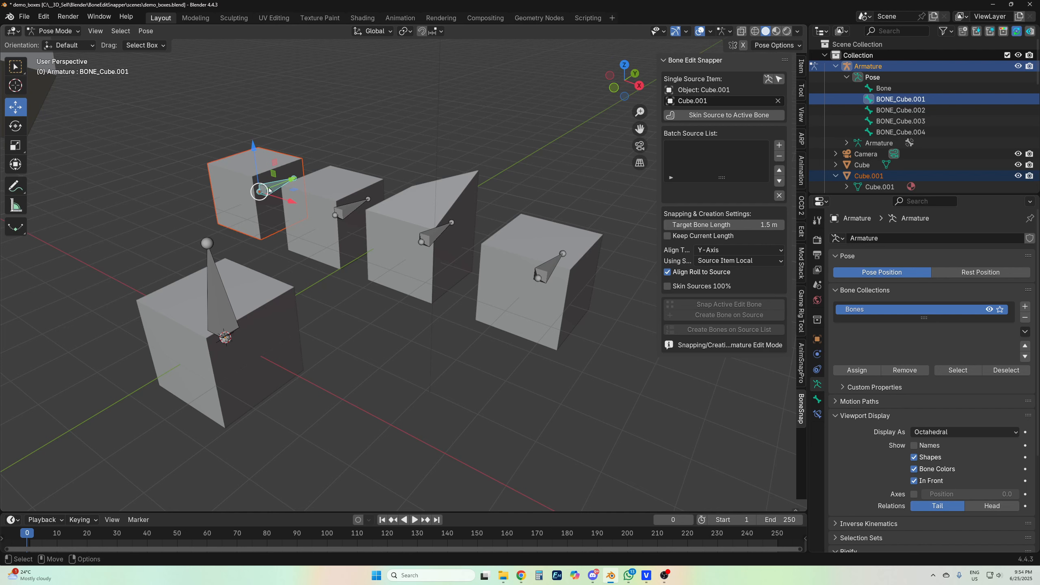
click(706, 115)
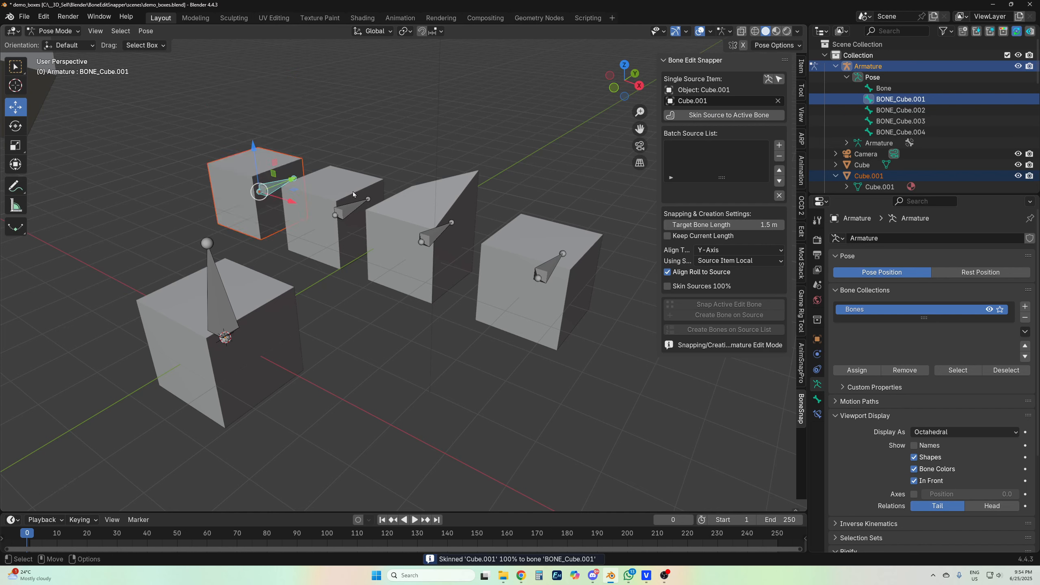
click(408, 181)
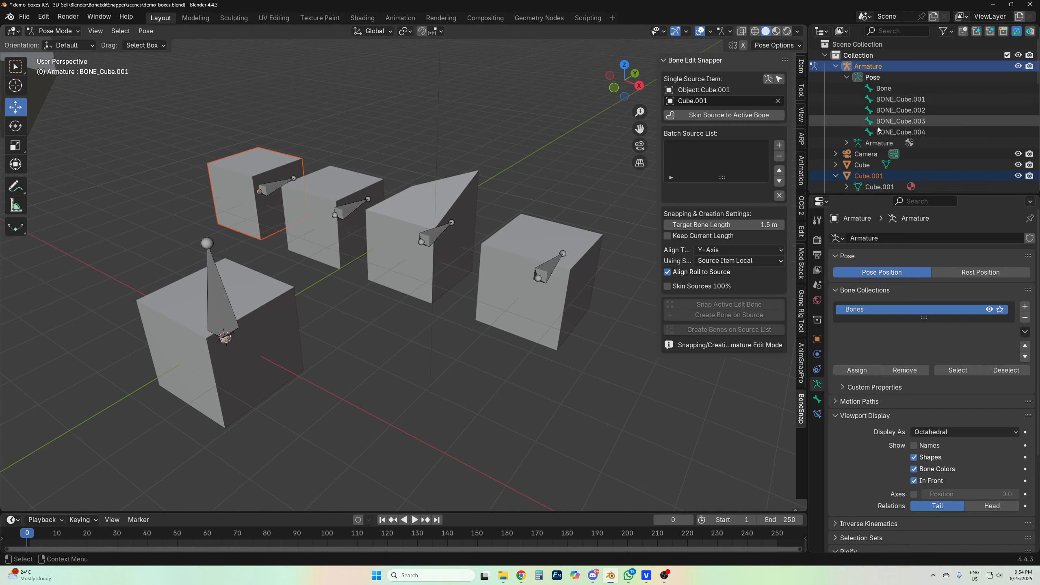
Step: Assign Cube.002 as the single source item and skin it to BONE_Cube.002
scroll(864, 172, down, 4)
click(870, 176)
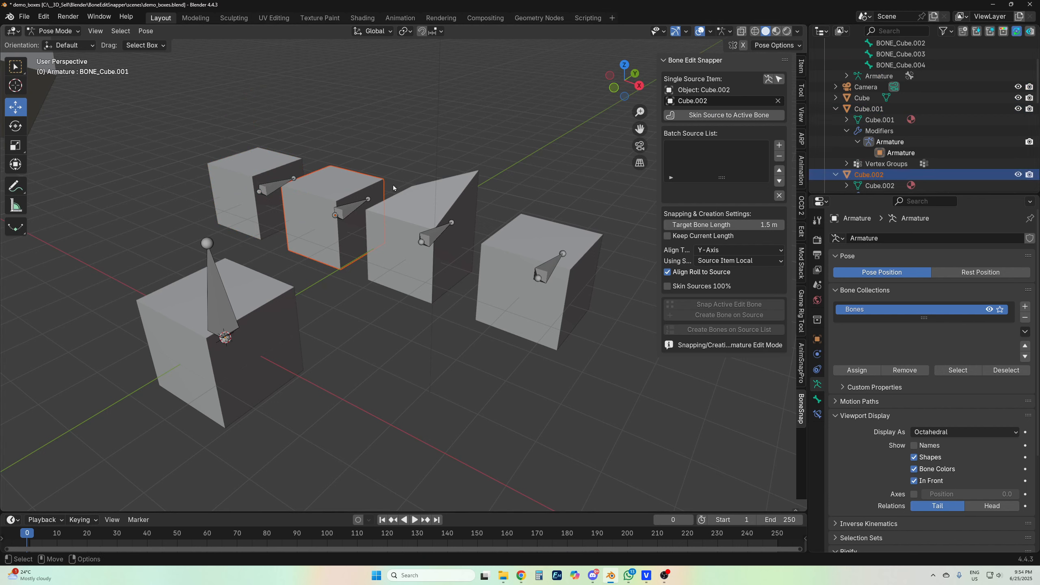
click(708, 118)
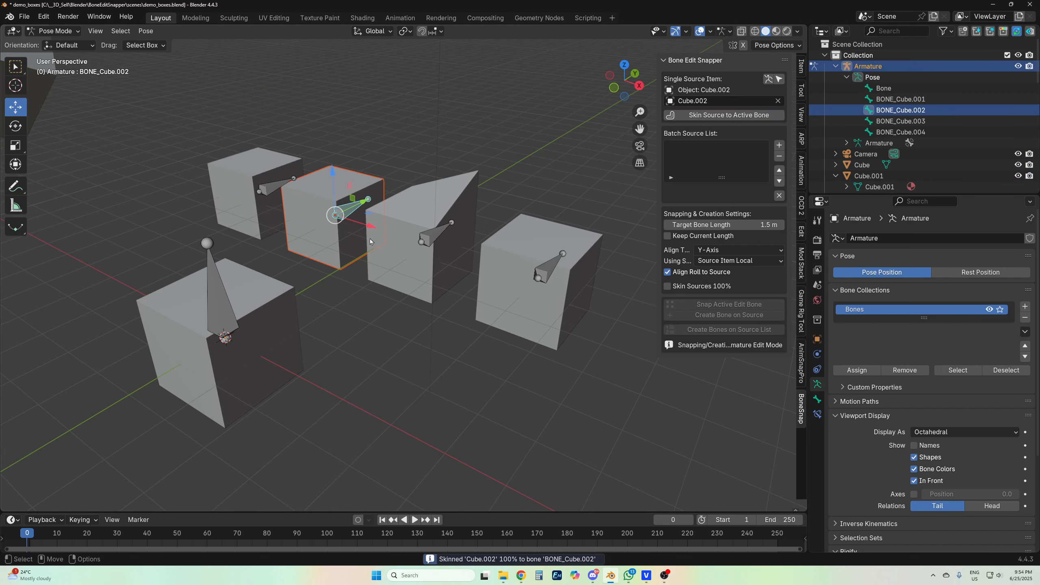
Step: Test the skinning by moving BONE_Cube.002 and BONE_Cube.001 in turn, and revert both moves
drag(335, 214, 360, 154)
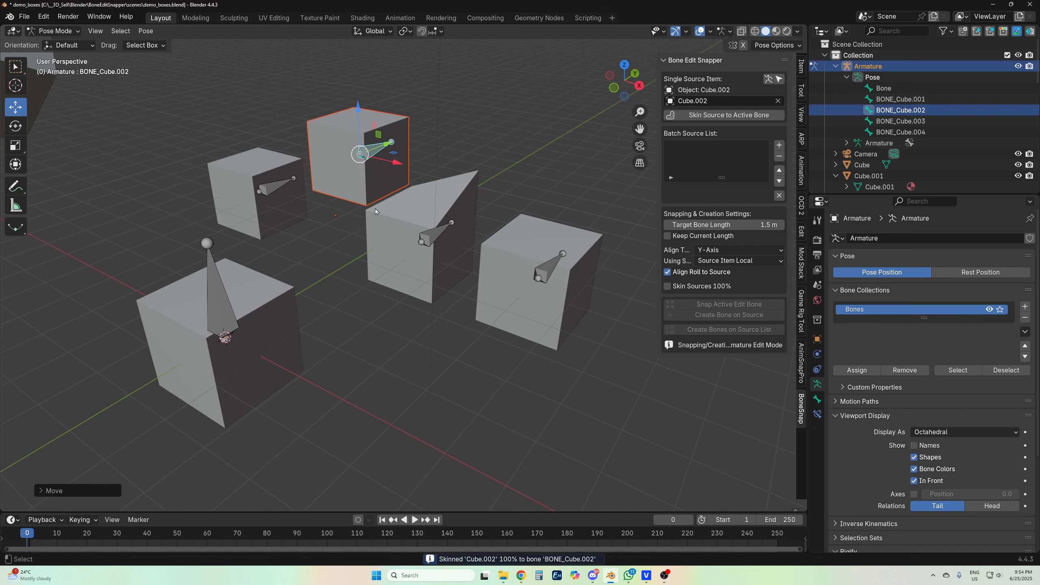
key(ctrl+z)
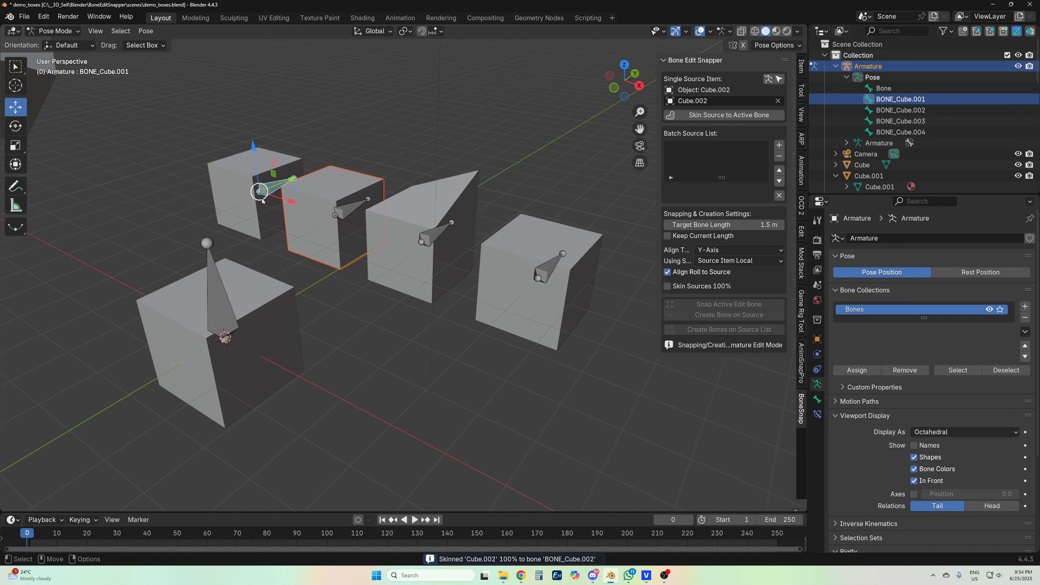
drag(262, 193, 264, 162)
key(ctrl+z)
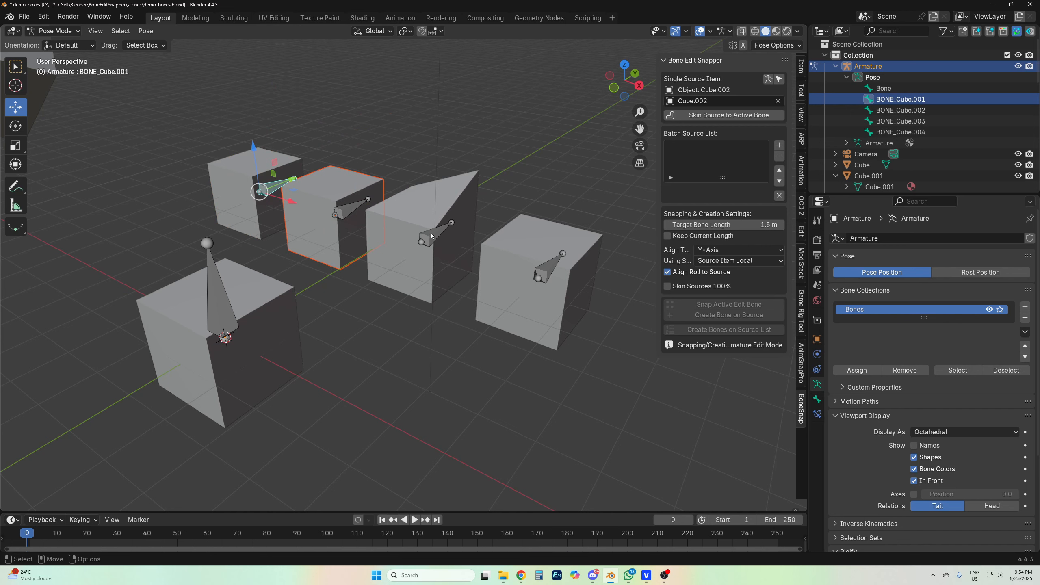
Step: Assign Cube.003 as the single source item and skin it to BONE_Cube.003
scroll(899, 146, down, 5)
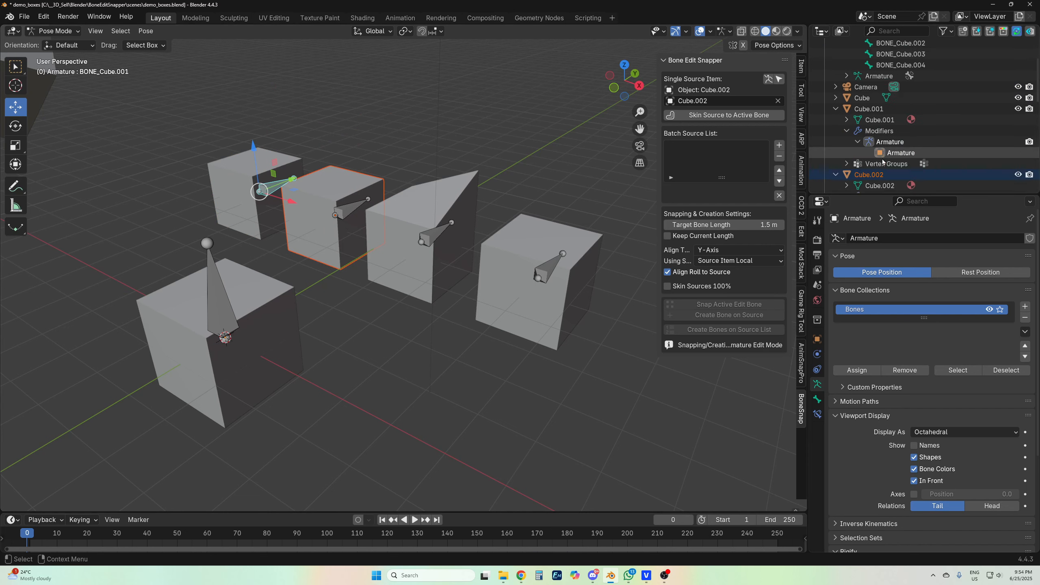
scroll(889, 158, down, 2)
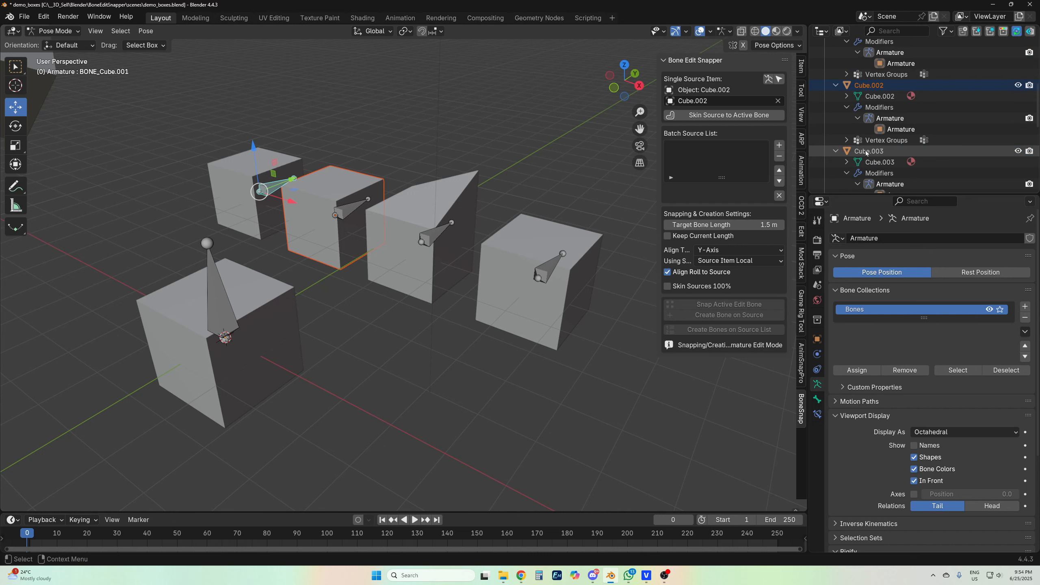
drag(867, 152, 714, 105)
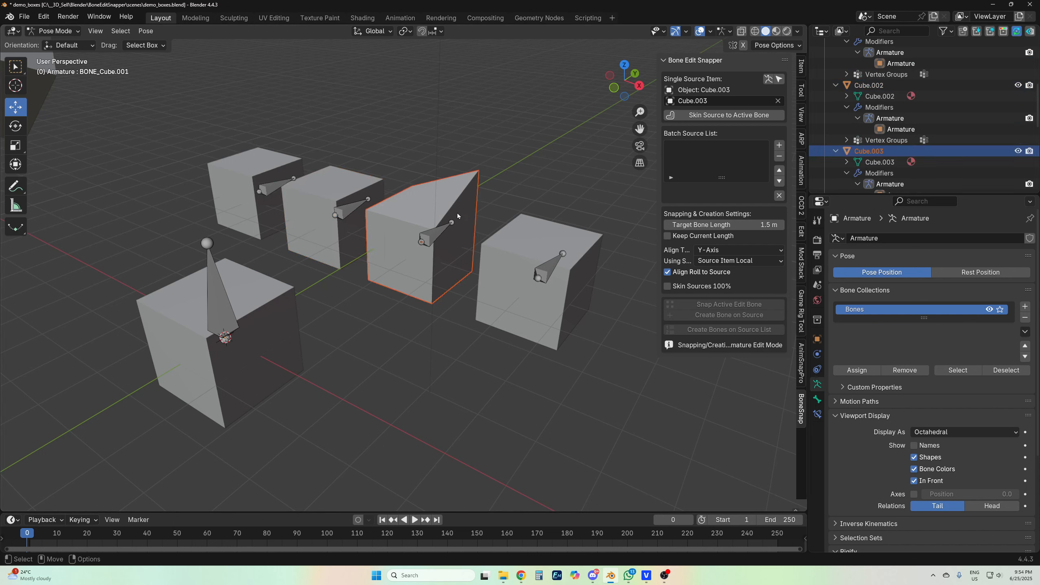
click(442, 234)
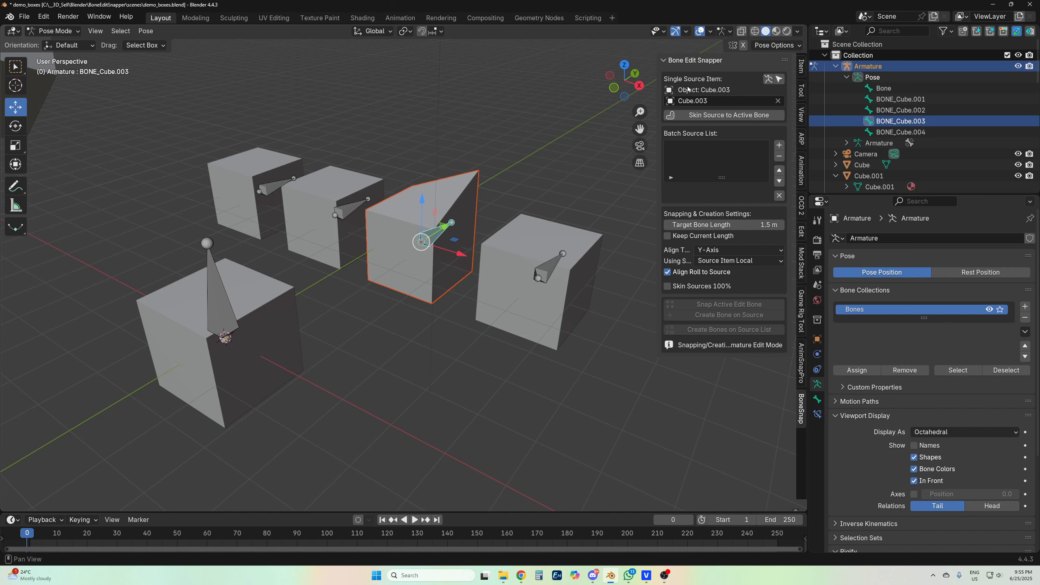
click(729, 115)
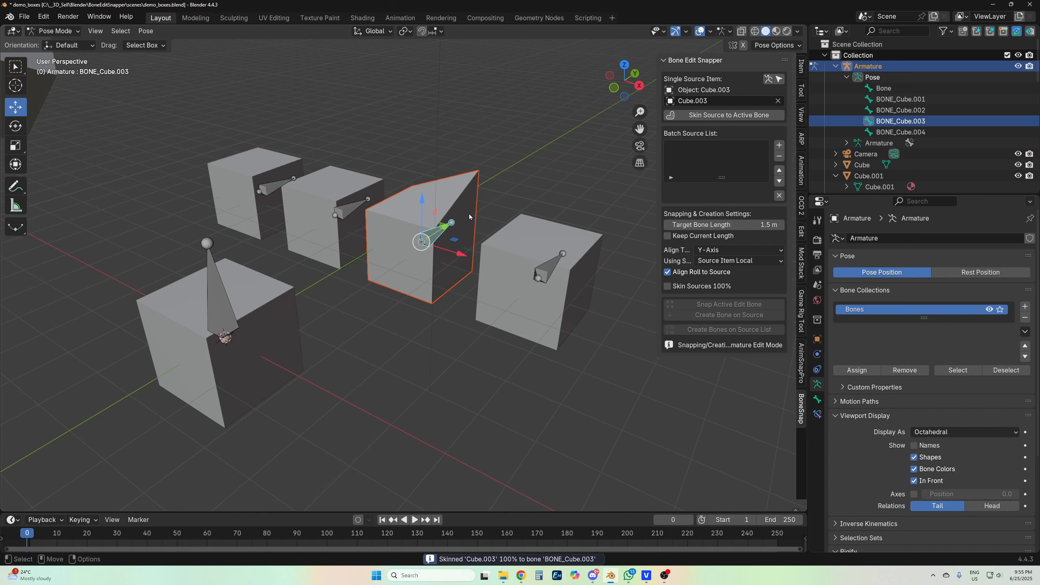
Step: Test the skinning of Cube.003 by moving BONE_Cube.003 upward, and cancel the move
drag(425, 244, 448, 159)
right_click(448, 159)
Step: In Edit Mode, assign Cube.004 as the single source item and skin it to BONE_Cube.004
click(62, 32)
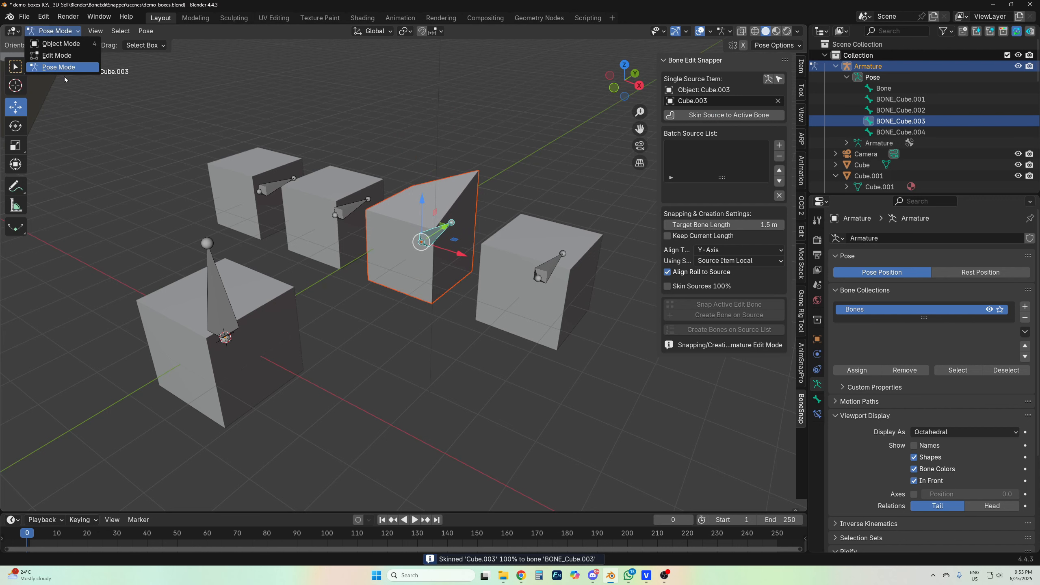
click(58, 55)
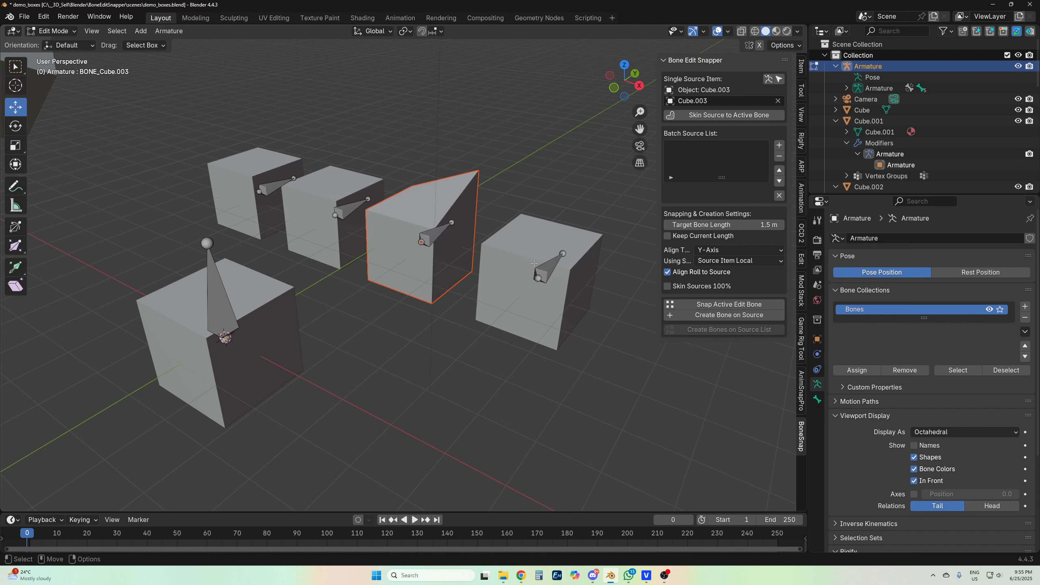
scroll(936, 117, down, 8)
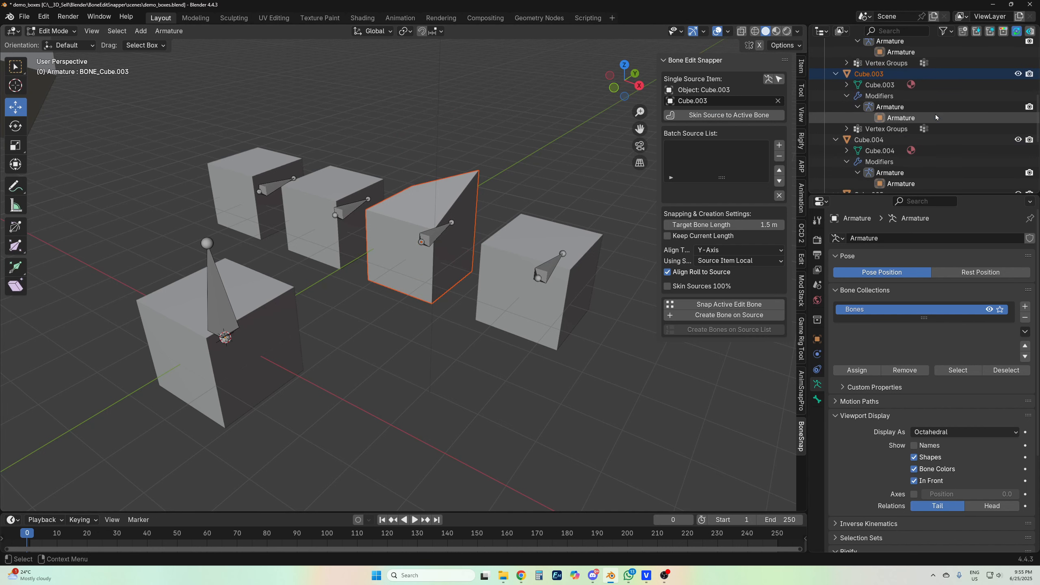
click(901, 139)
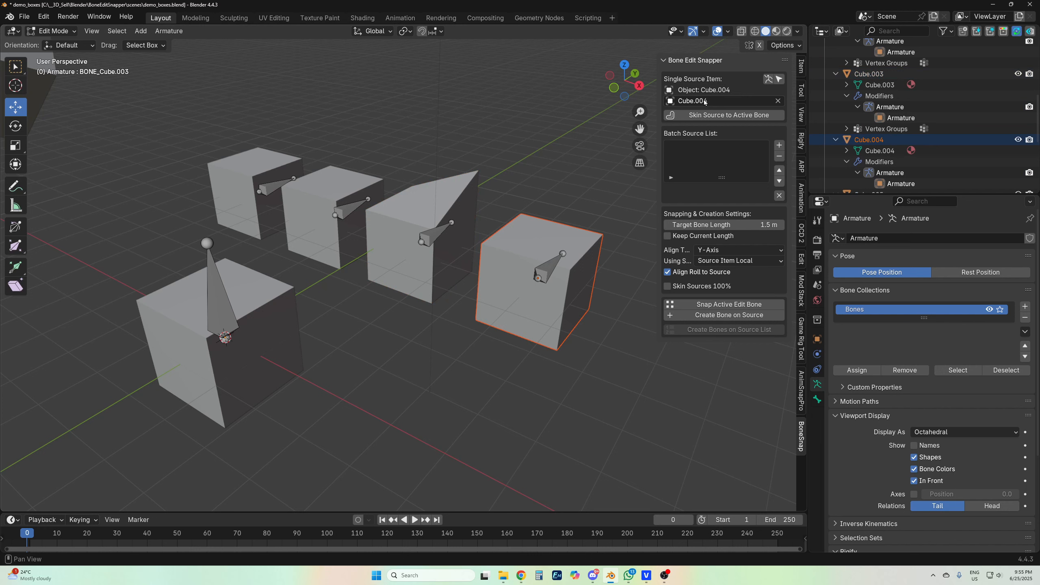
click(549, 267)
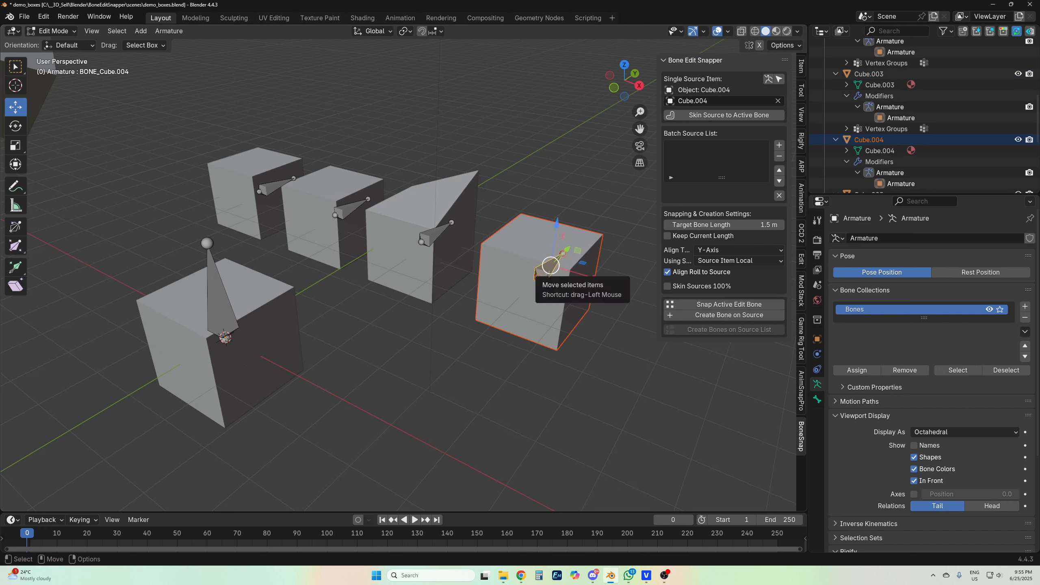
click(729, 115)
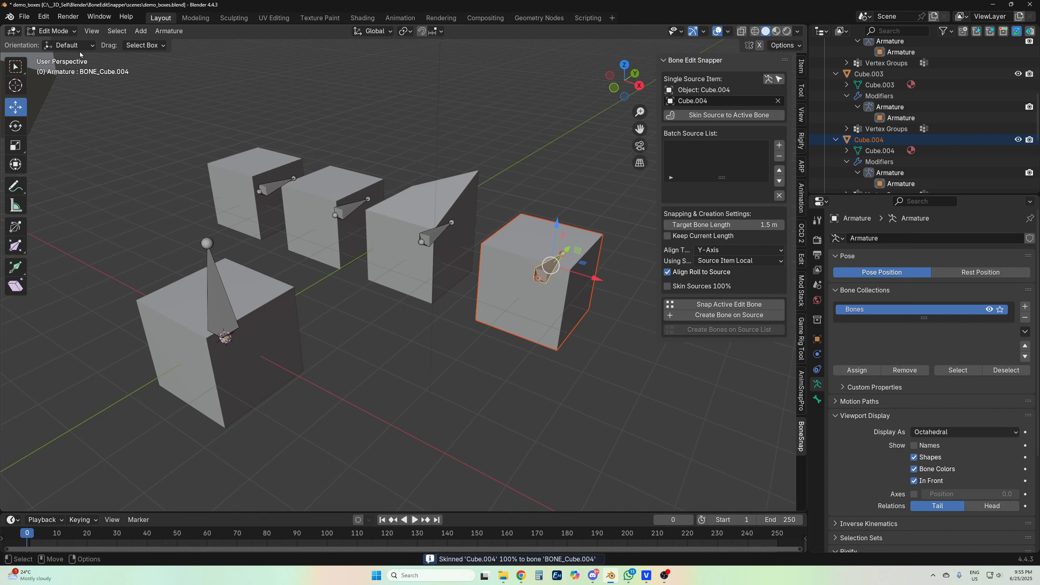
Step: Switch the armature to Pose Mode and test the skinning of Cube.004 by moving BONE_Cube.004
click(51, 31)
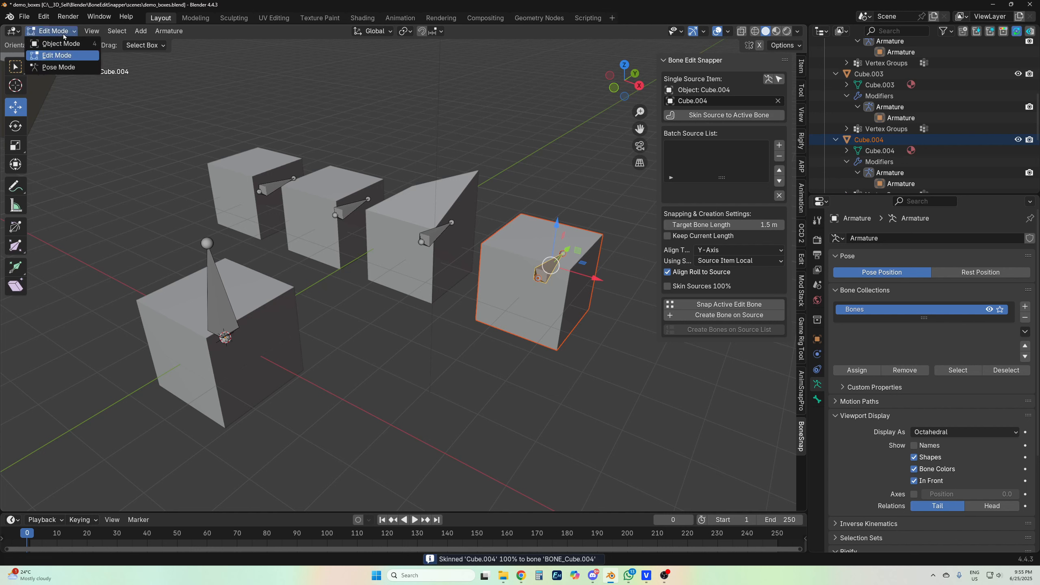
click(57, 67)
drag(545, 271, 534, 234)
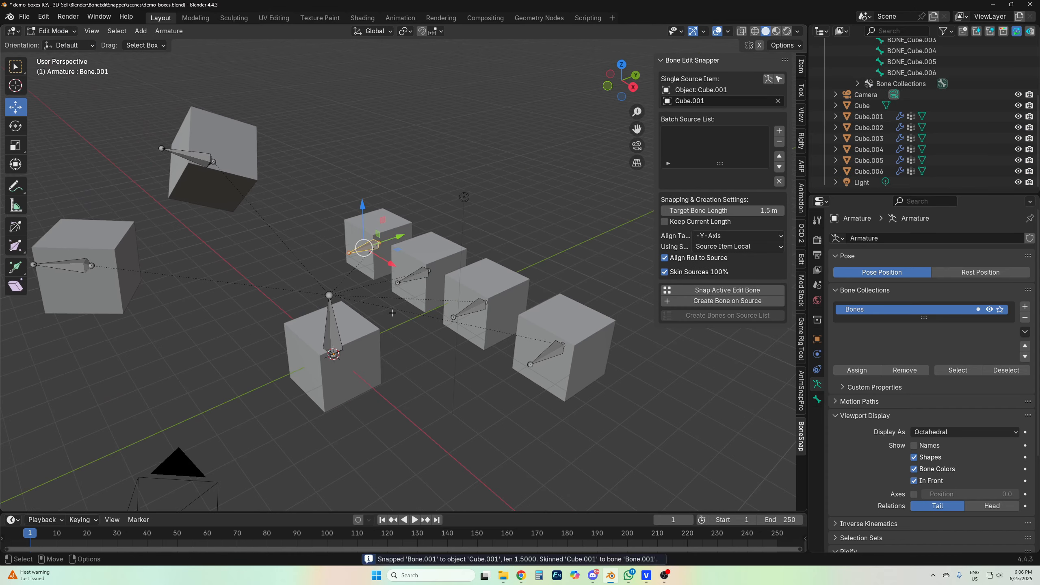
shift+middle_drag(393, 313, 477, 287)
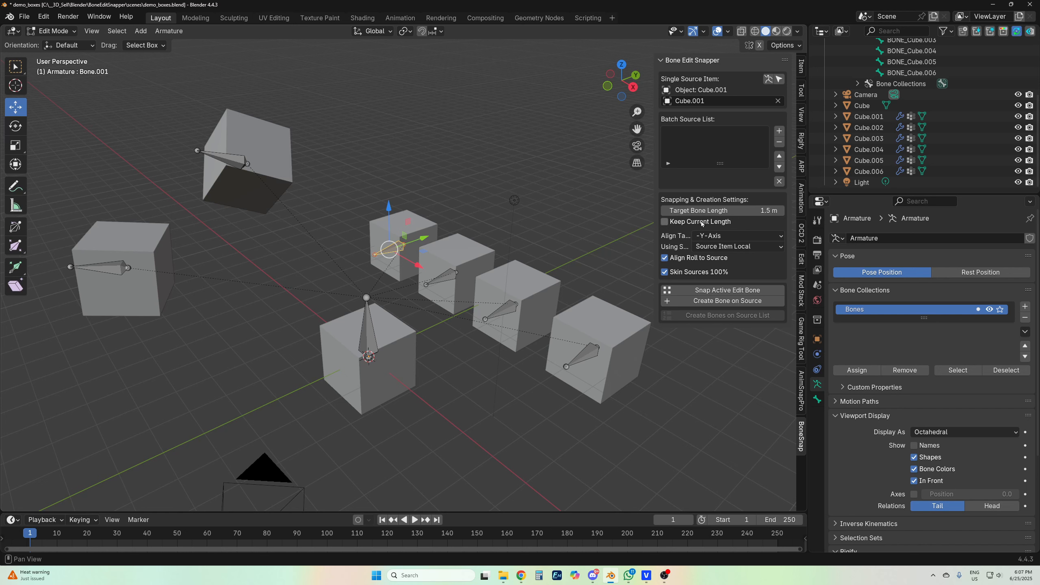
click(711, 236)
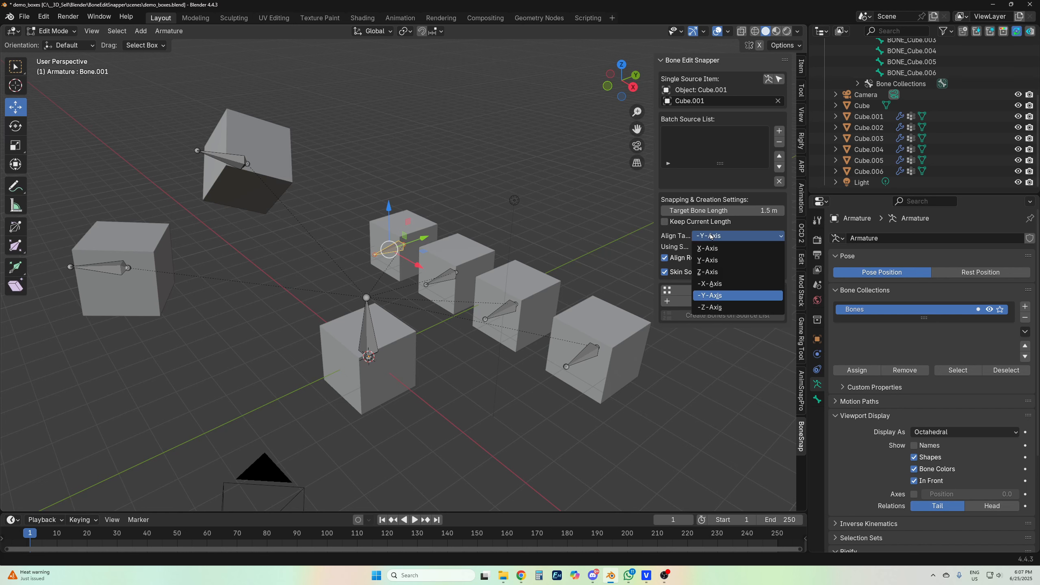
click(712, 237)
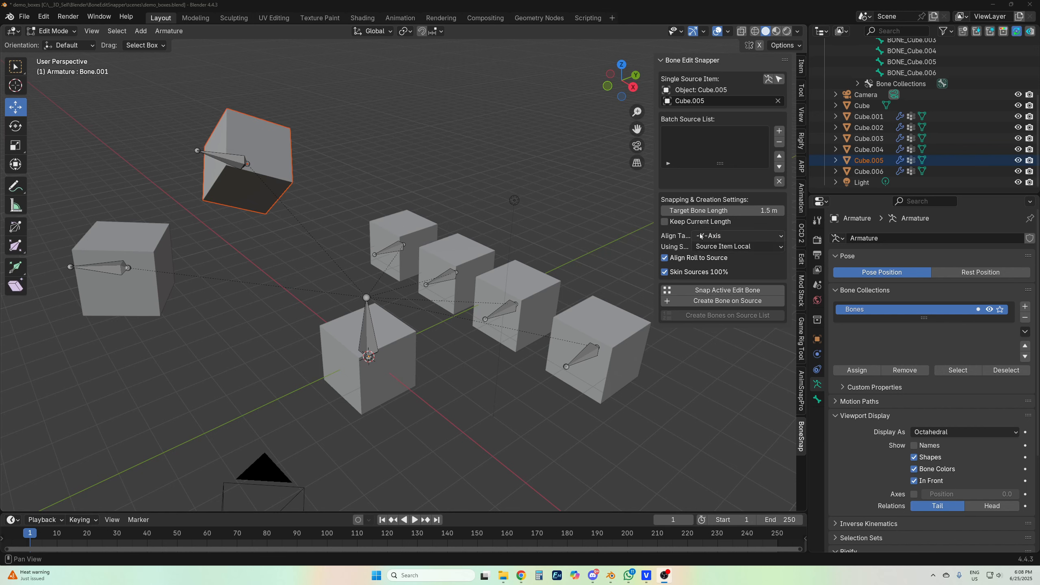
Step: Set the alignment space to World Space and create a bone on the tilted Cube.005 along the -Y-Axis
click(717, 247)
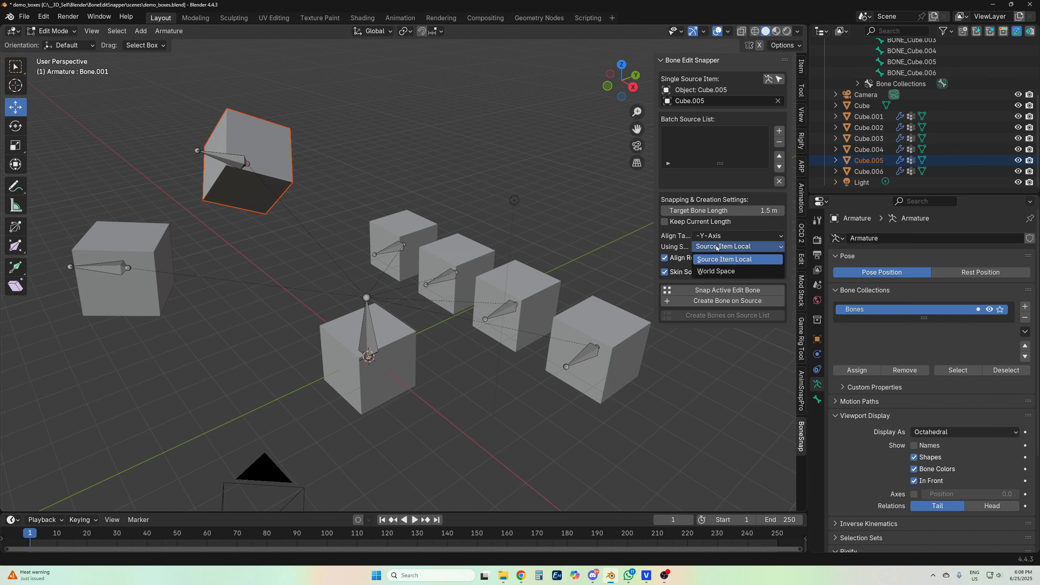
click(716, 271)
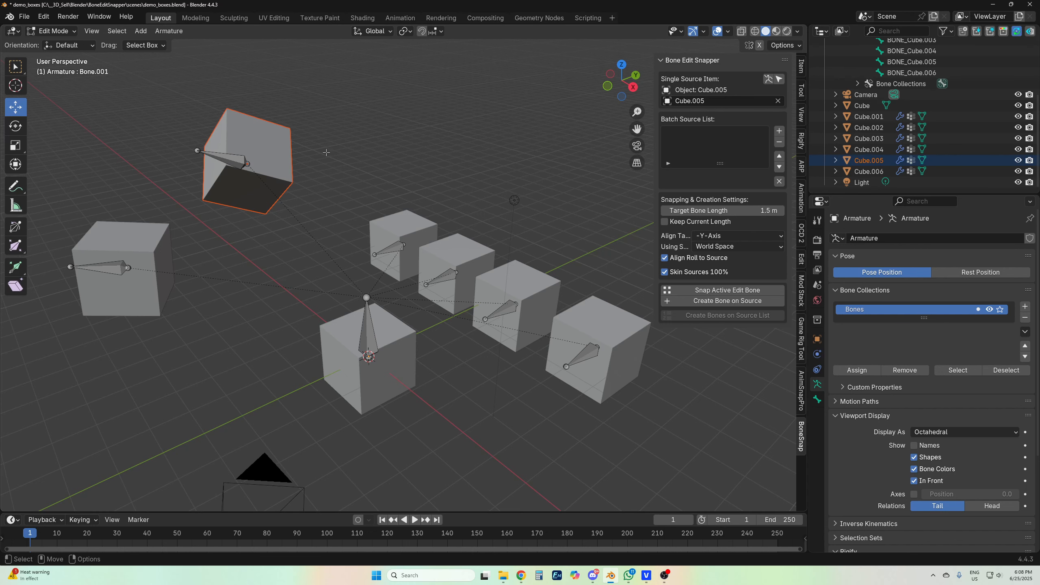
click(716, 302)
middle_drag(342, 208, 422, 180)
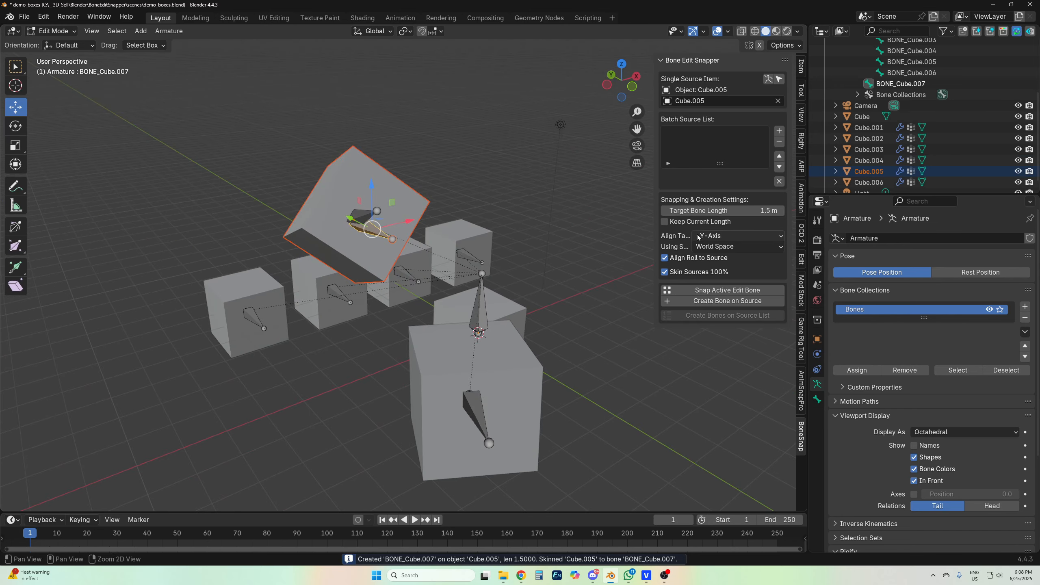
Step: Set the alignment axis to Z-Axis and create another bone on Cube.005 in World Space
click(698, 237)
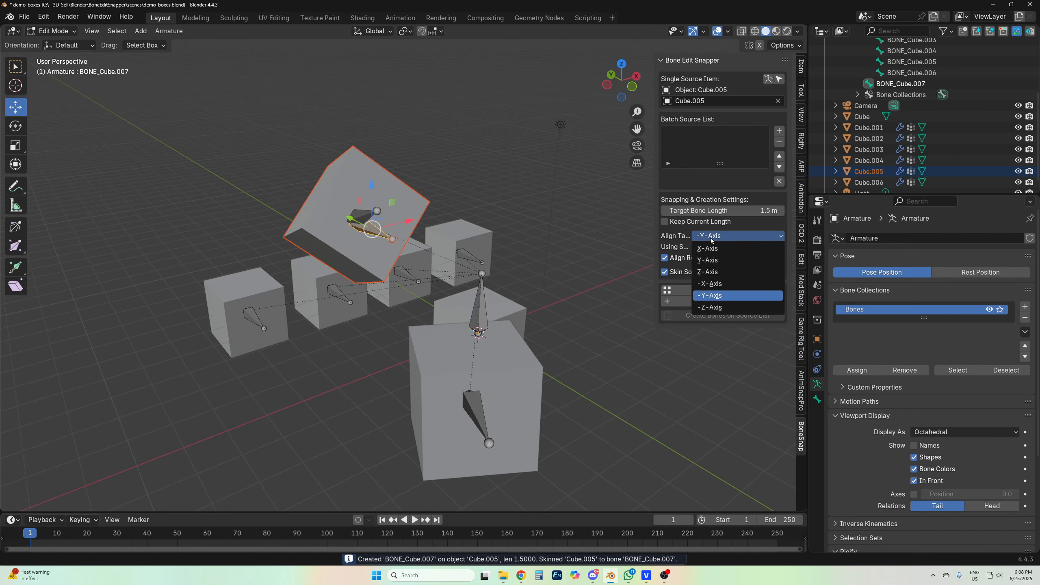
click(712, 272)
click(719, 300)
middle_drag(405, 230, 350, 201)
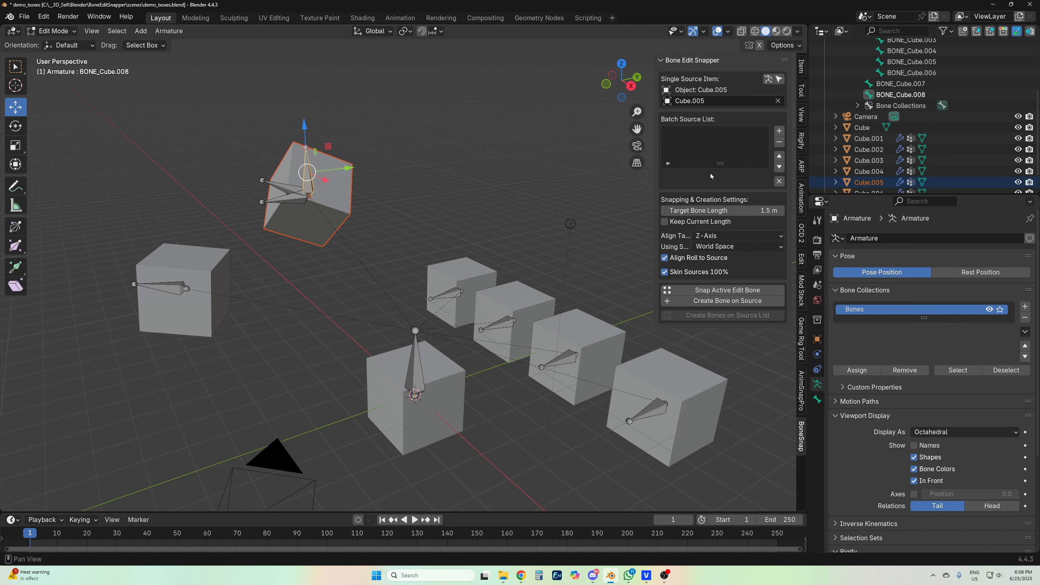
Step: Select Cube.001 through Cube.004 and add them to the batch source list
click(869, 138)
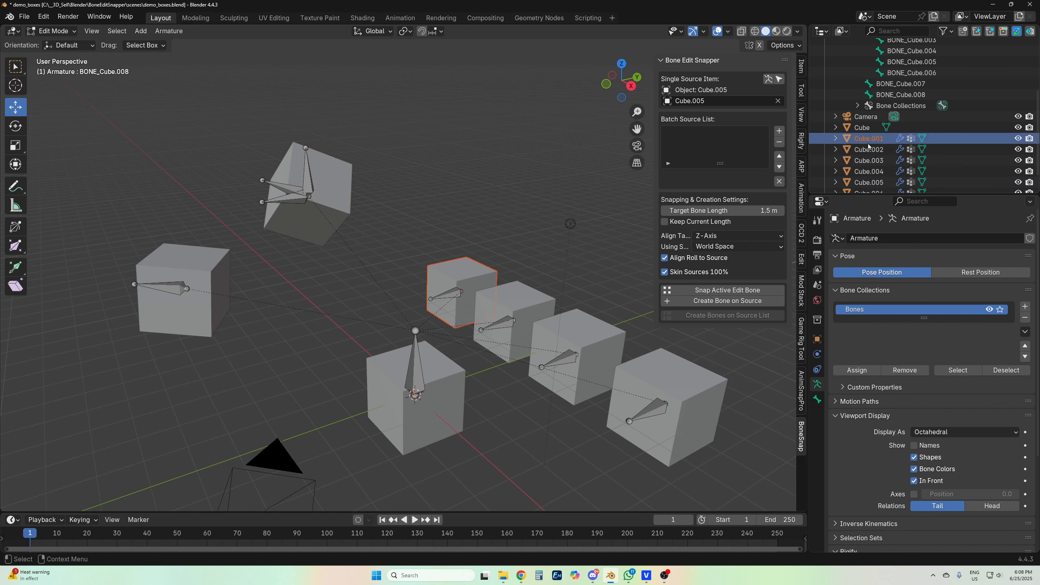
shift+click(870, 171)
click(780, 131)
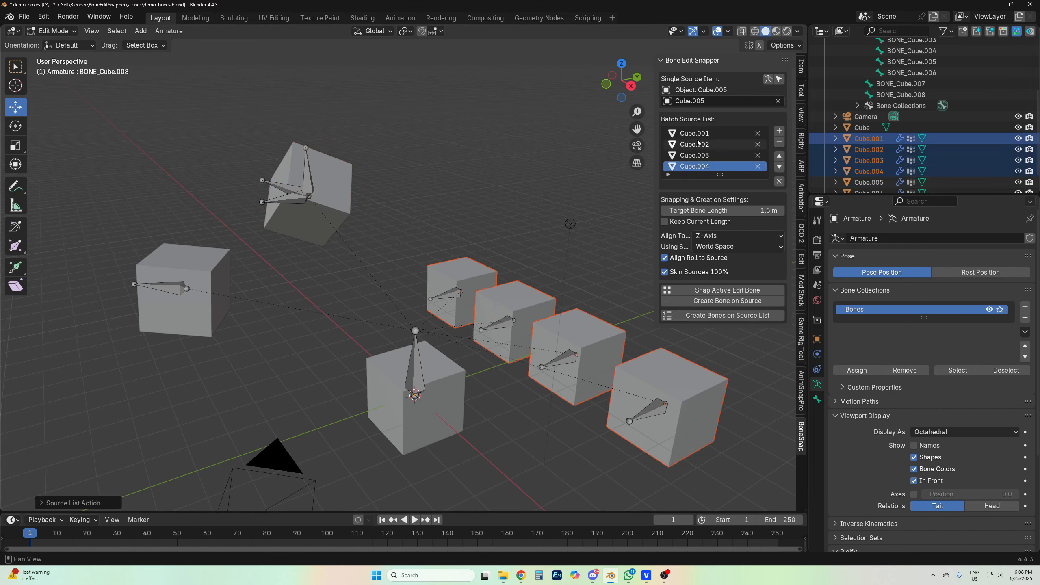